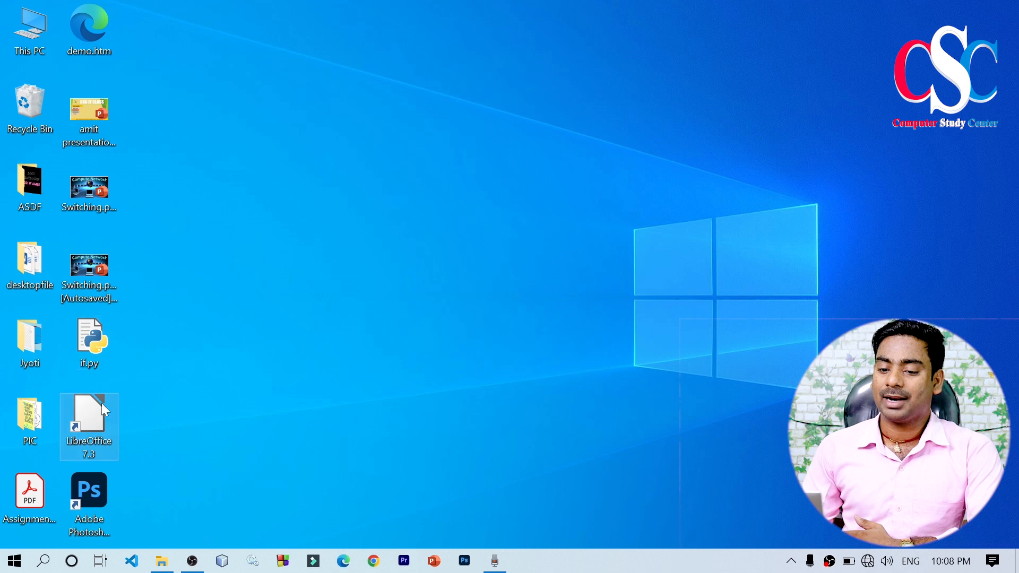
Step: Launch LibreOffice 7.3 and create a new Writer document
{"action": "double_click", "coordinate": [83, 397]}
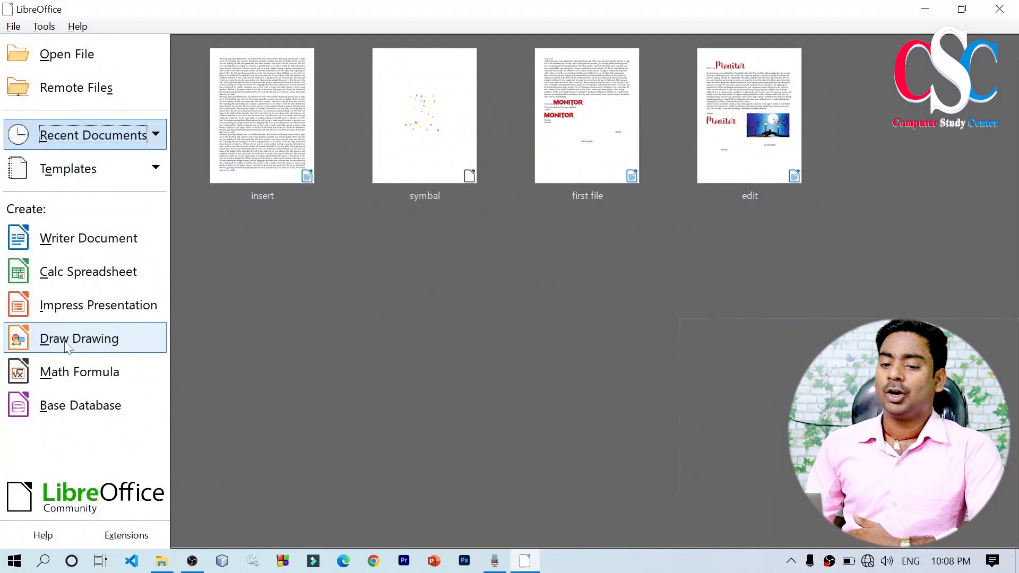
{"action": "left_click", "coordinate": [93, 238]}
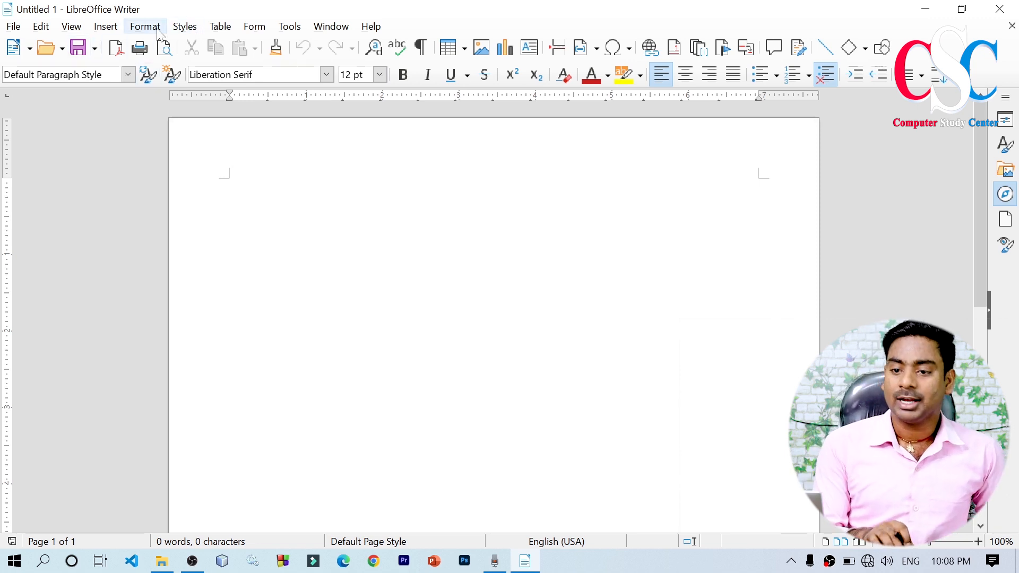
{"action": "key", "text": "super+plus"}
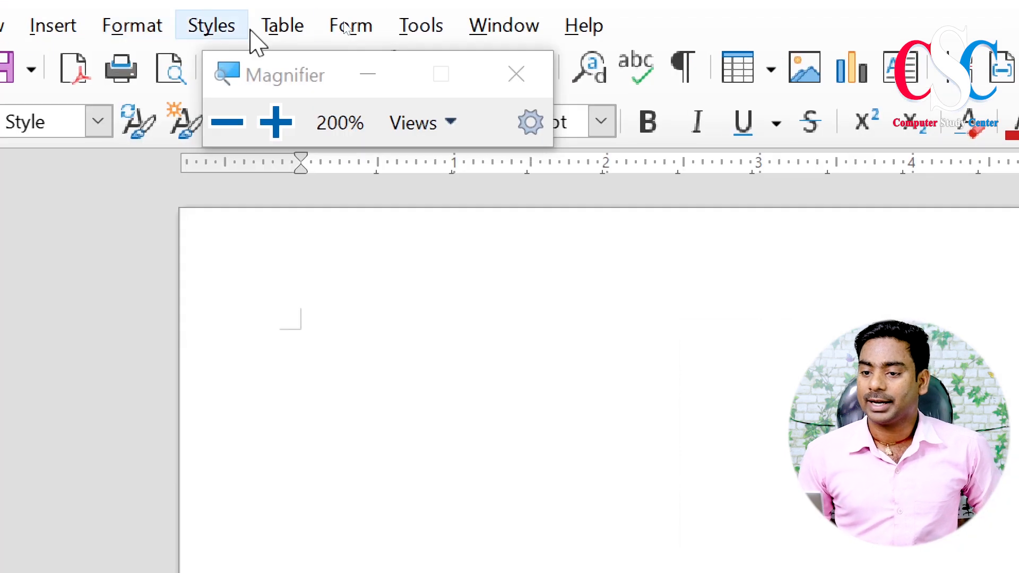
{"action": "left_click", "coordinate": [363, 74]}
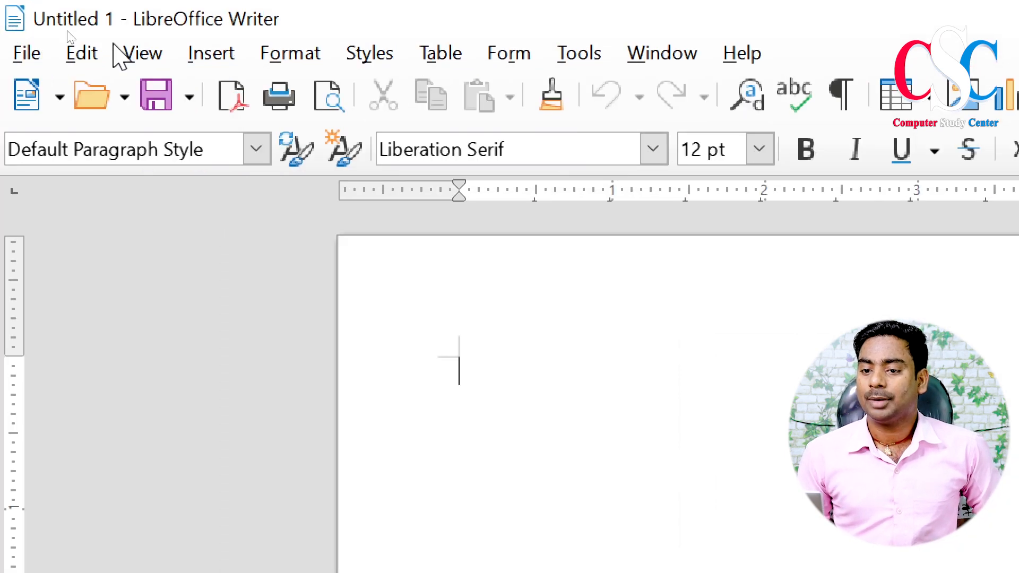
{"action": "left_click", "coordinate": [223, 53]}
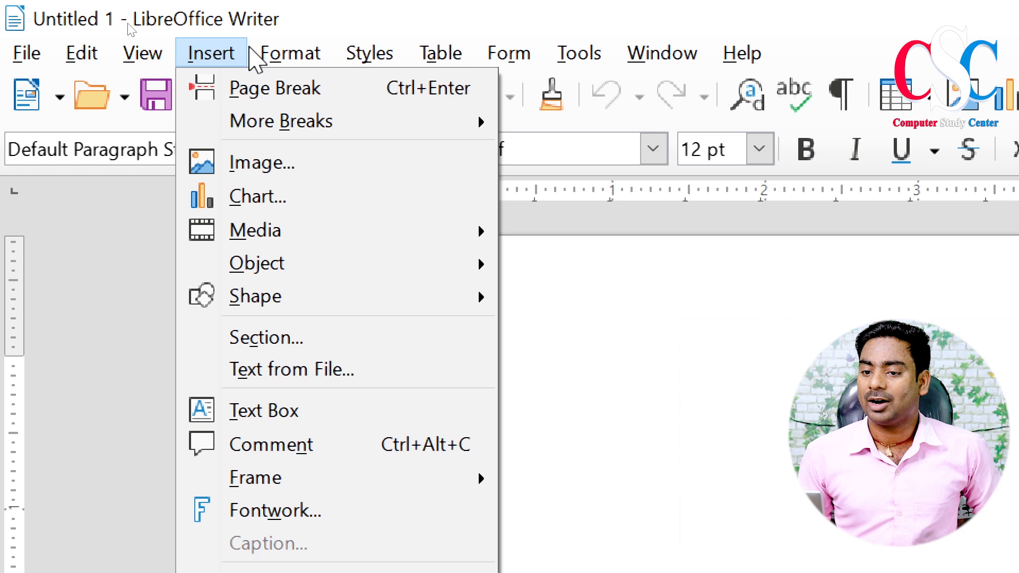
{"action": "mouse_move", "coordinate": [270, 45]}
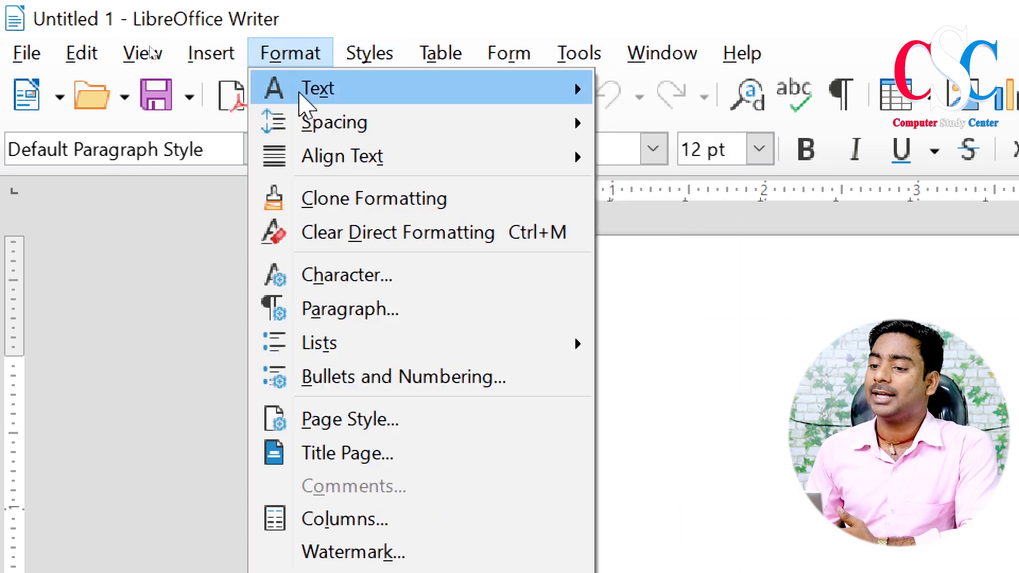
{"action": "mouse_move", "coordinate": [300, 95]}
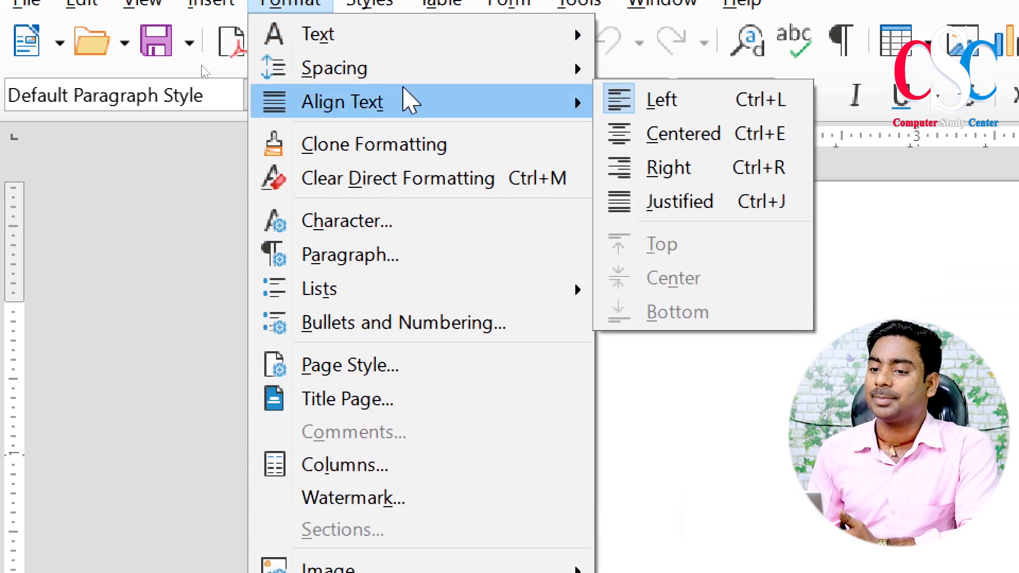
{"action": "mouse_move", "coordinate": [412, 34]}
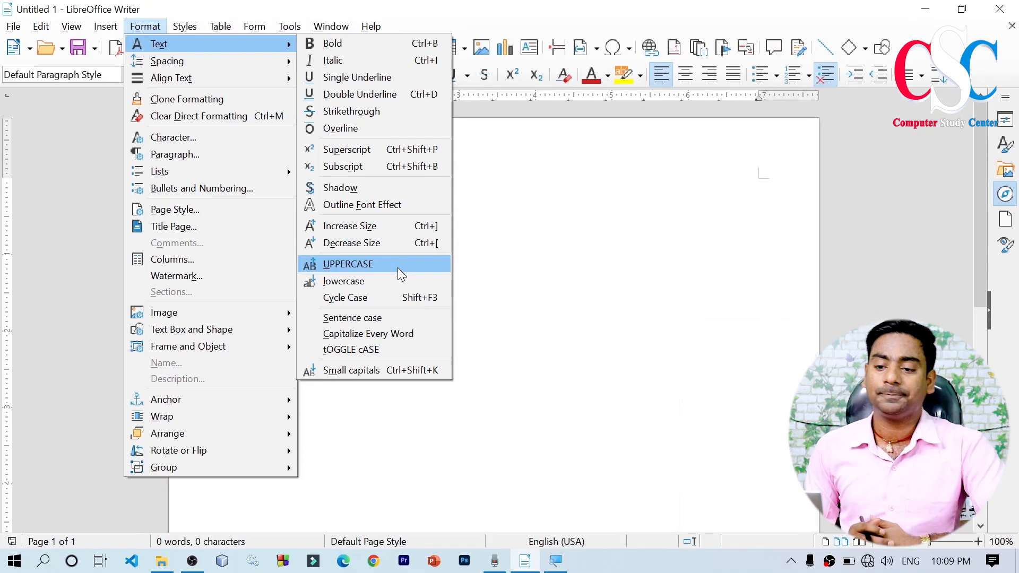
Step: Enter the text "CSC IT Class" on the first line of the blank document
{"action": "left_click", "coordinate": [489, 240]}
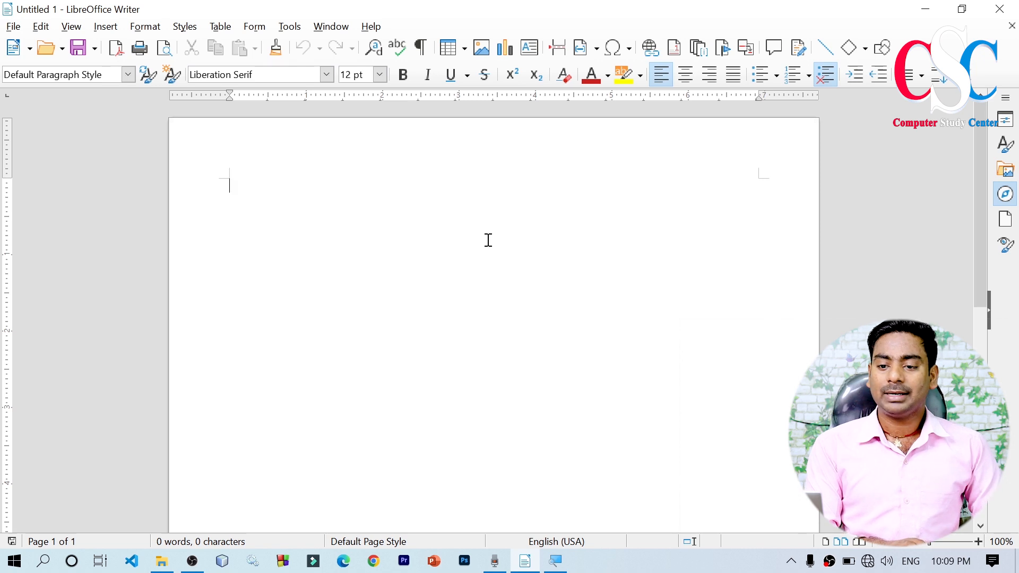
{"action": "type", "text": "CSC I"}
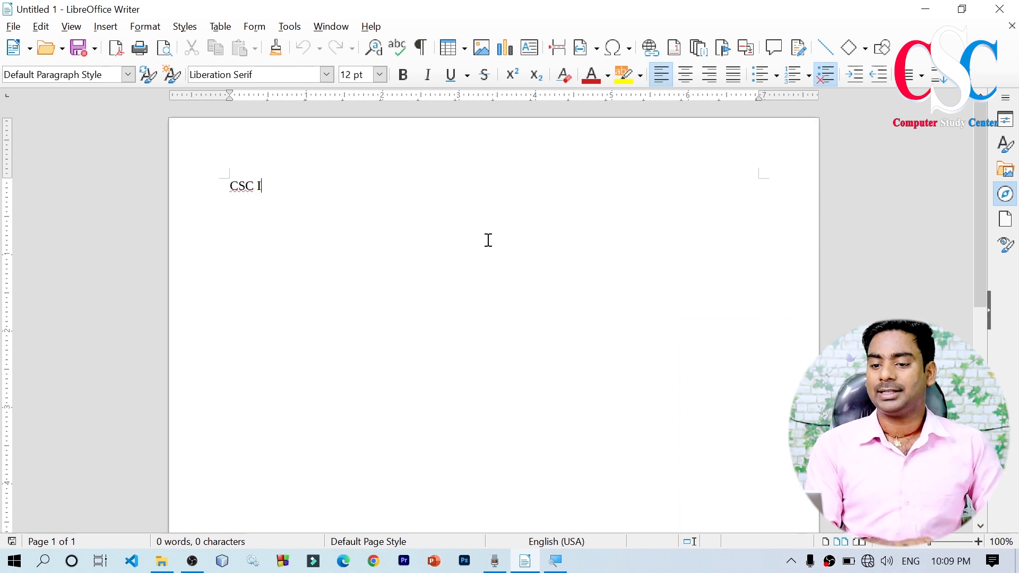
{"action": "type", "text": "T Class"}
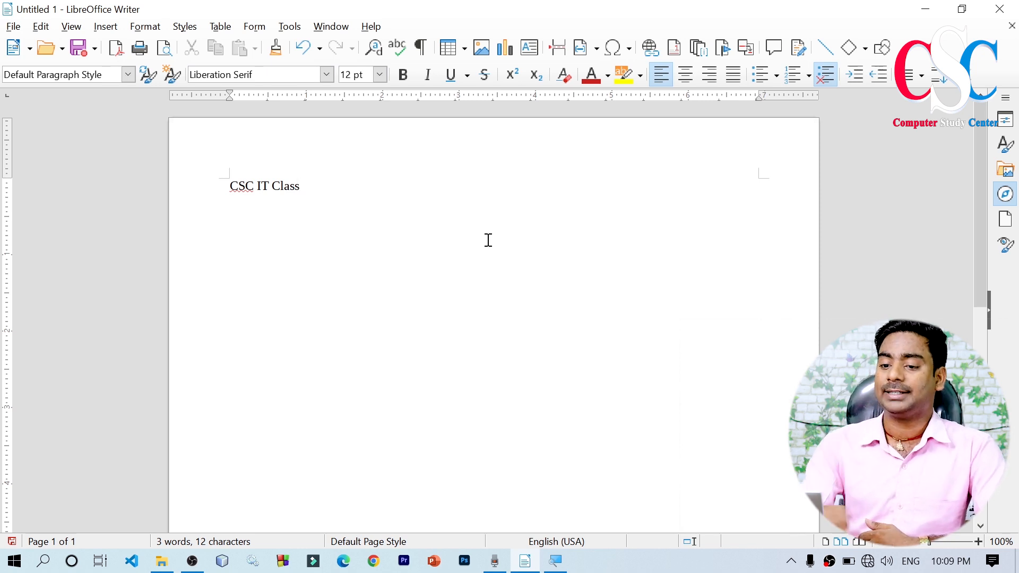
Step: Set the font size of the whole "CSC IT Class" text to 48 pt
{"action": "left_click_drag", "start_coordinate": [313, 186], "coordinate": [234, 176]}
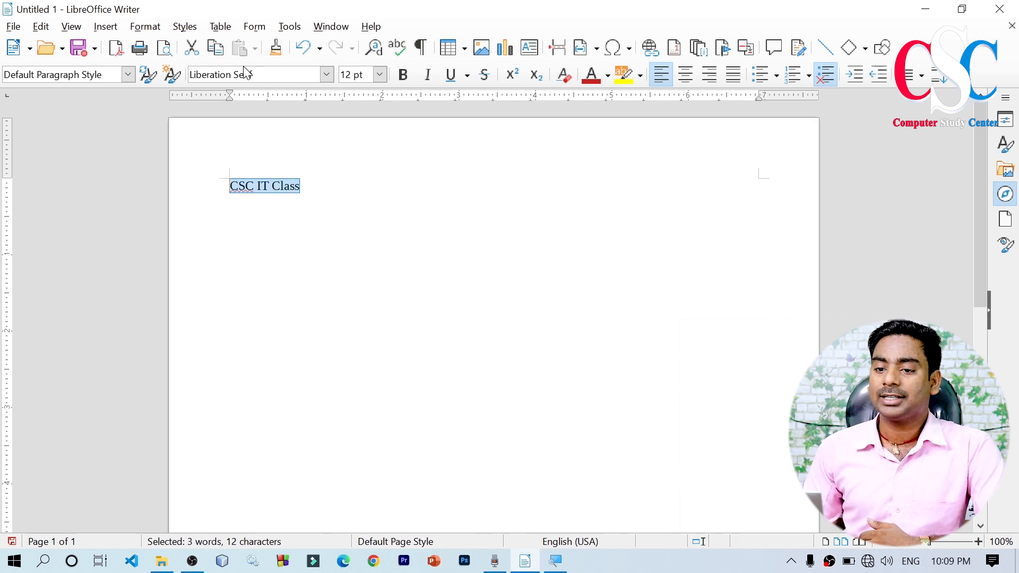
{"action": "left_click", "coordinate": [148, 32]}
{"action": "mouse_move", "coordinate": [160, 45]}
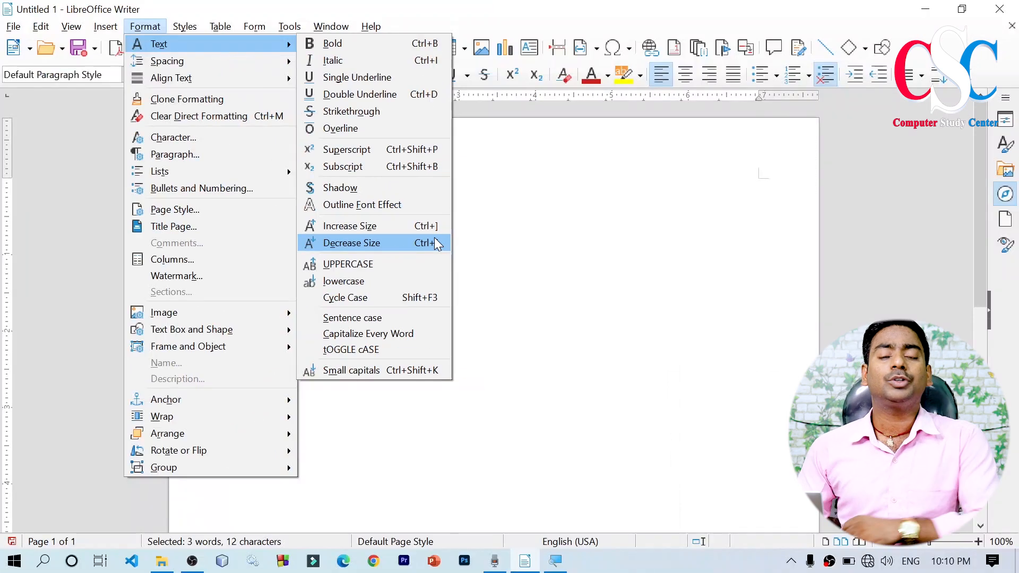
{"action": "left_click", "coordinate": [599, 169]}
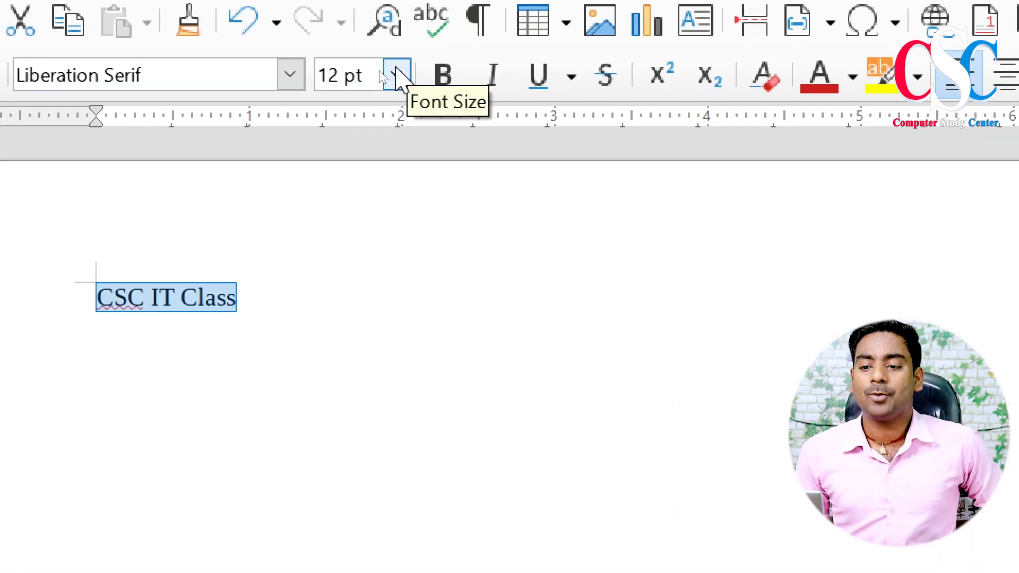
{"action": "left_click", "coordinate": [397, 77]}
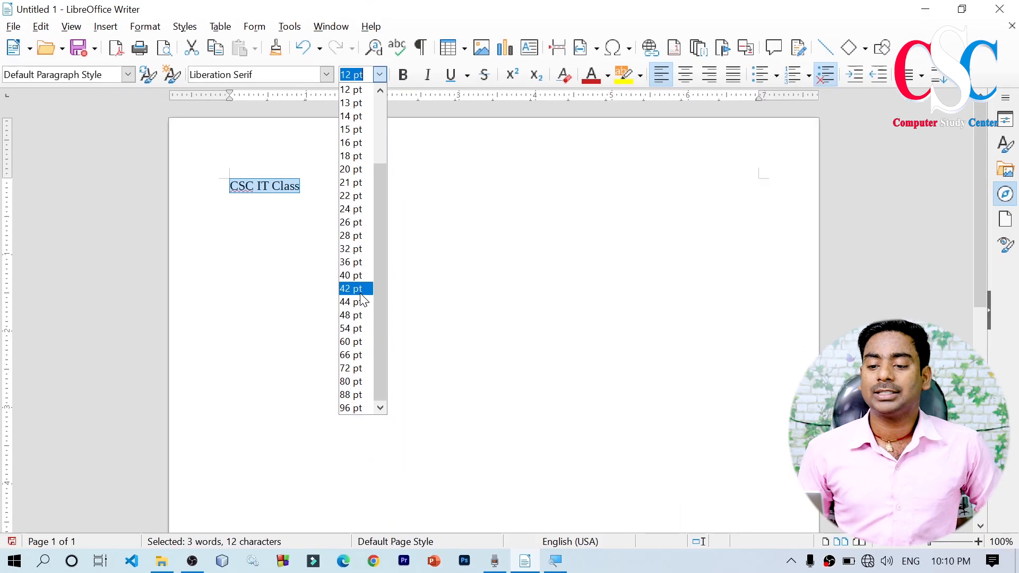
{"action": "left_click", "coordinate": [345, 394]}
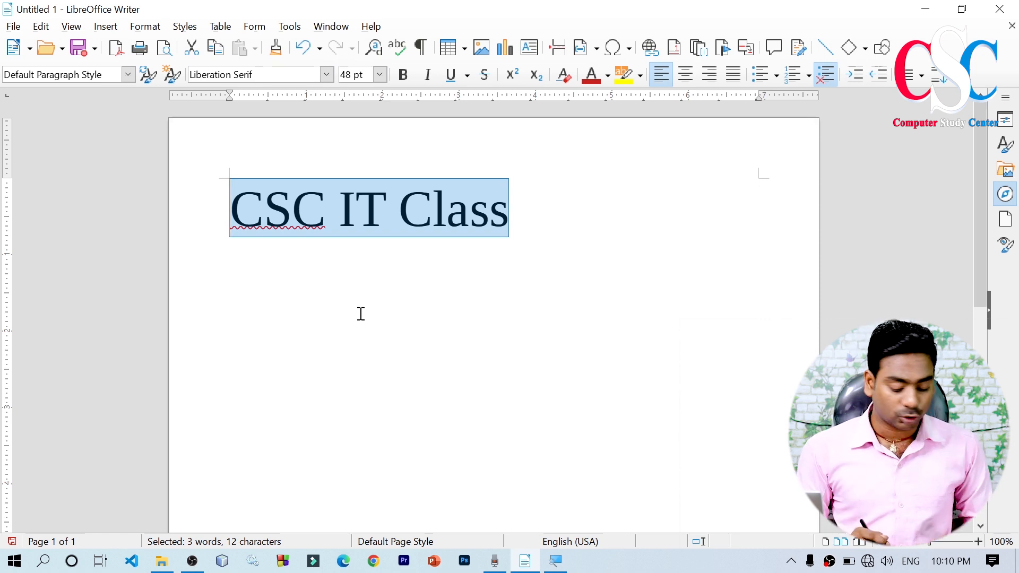
Step: Enlarge the selected "CSC IT Class" text step by step to 68 pt with Increase Size
{"action": "key", "text": "ctrl+]"}
{"action": "key", "text": "ctrl+]"}
{"action": "key", "text": "ctrl+]"}
{"action": "key", "text": "ctrl+]"}
{"action": "key", "text": "ctrl+]"}
{"action": "key", "text": "ctrl+]"}
{"action": "key", "text": "ctrl+]"}
{"action": "key", "text": "ctrl+]"}
{"action": "key", "text": "ctrl+]"}
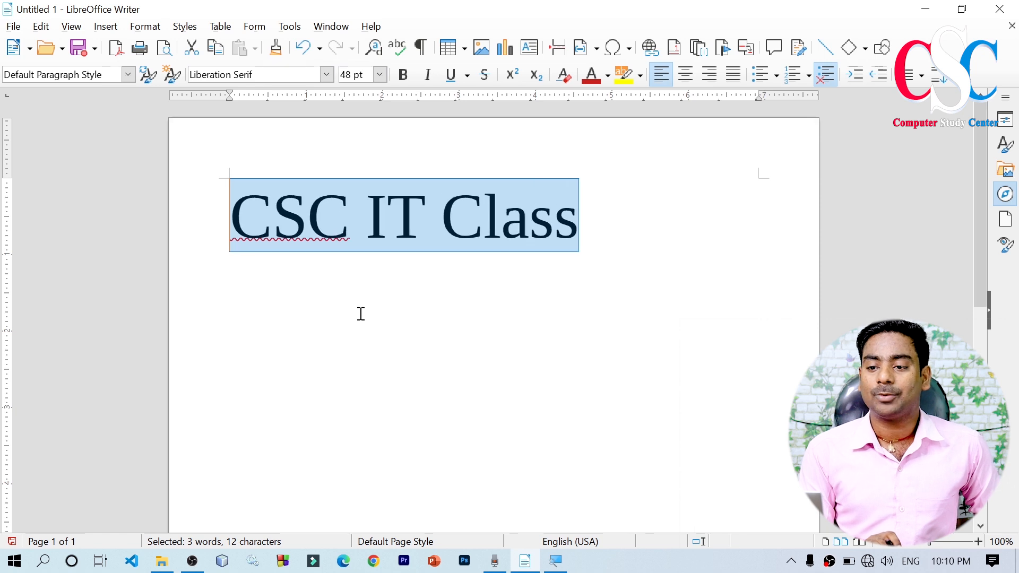
{"action": "key", "text": "ctrl+]"}
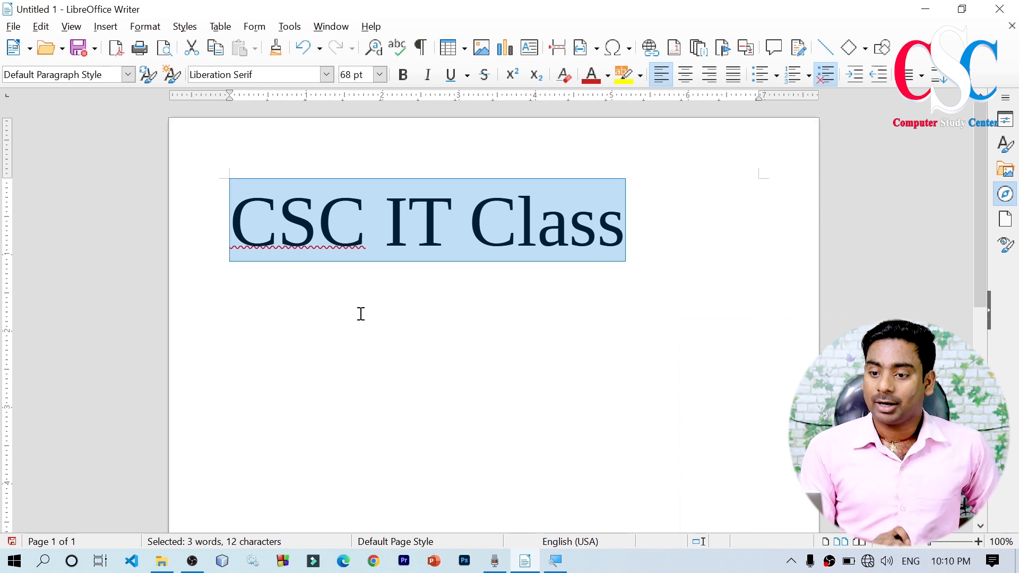
Step: Reduce the selected "CSC IT Class" text by several steps with Decrease Size
{"action": "key", "text": "ctrl+["}
{"action": "key", "text": "ctrl+["}
{"action": "key", "text": "ctrl+["}
{"action": "key", "text": "ctrl+["}
{"action": "key", "text": "ctrl+["}
{"action": "key", "text": "ctrl+["}
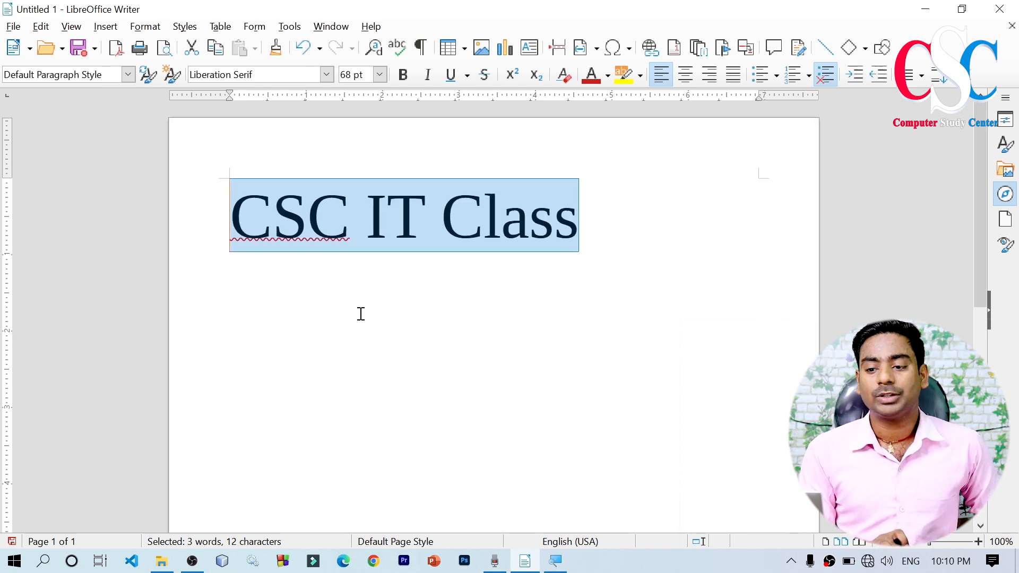
Step: Enlarge the selected "CSC IT Class" text with Increase Size until it reaches 72 pt
{"action": "key", "text": "ctrl+]"}
{"action": "key", "text": "ctrl+]"}
{"action": "key", "text": "ctrl+]"}
{"action": "key", "text": "ctrl+]"}
{"action": "key", "text": "ctrl+]"}
{"action": "key", "text": "ctrl+]"}
{"action": "key", "text": "ctrl+]"}
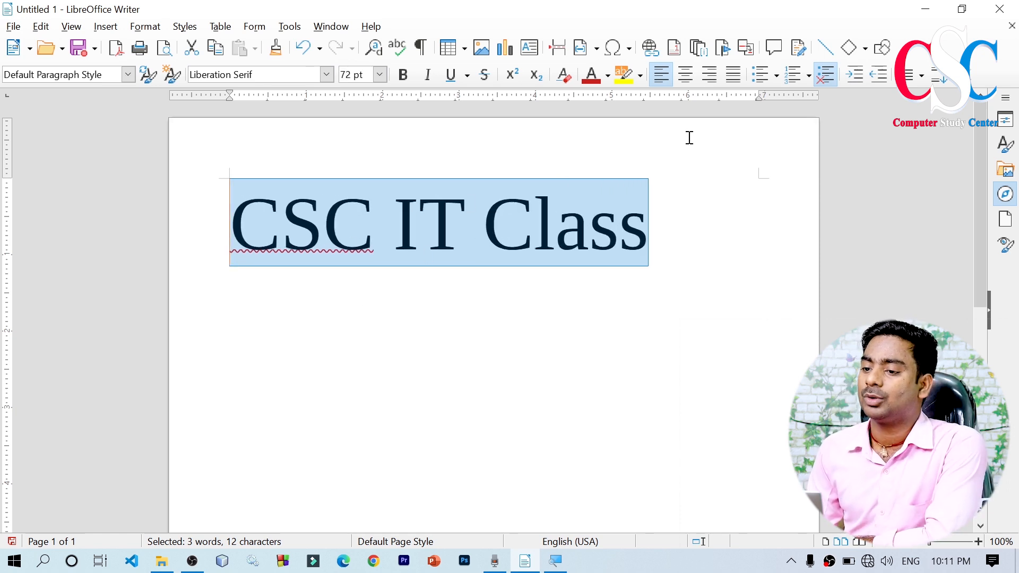
Step: Align the "CSC IT Class" line to the right margin and make its text bold
{"action": "left_click", "coordinate": [706, 84]}
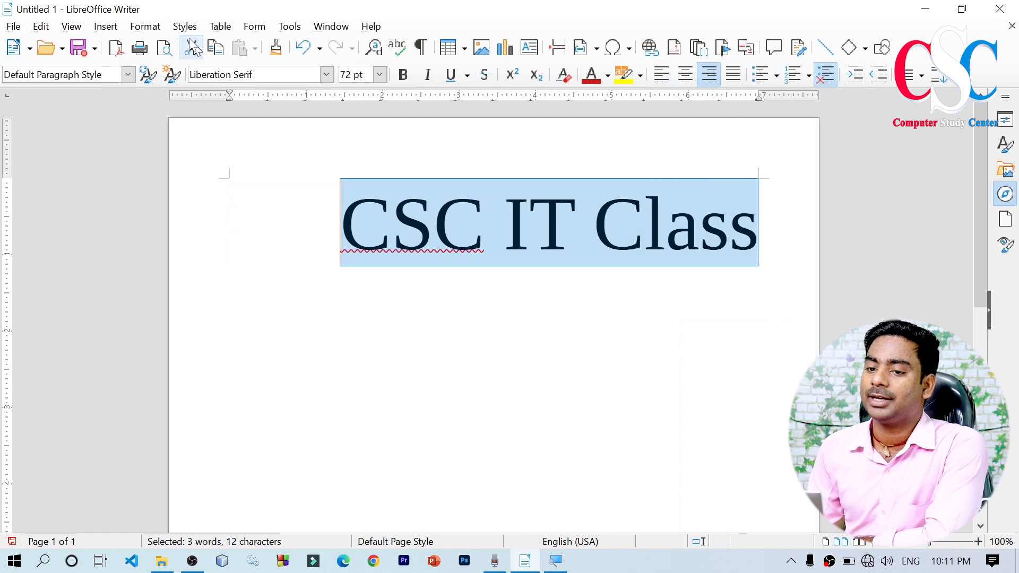
{"action": "left_click", "coordinate": [145, 27]}
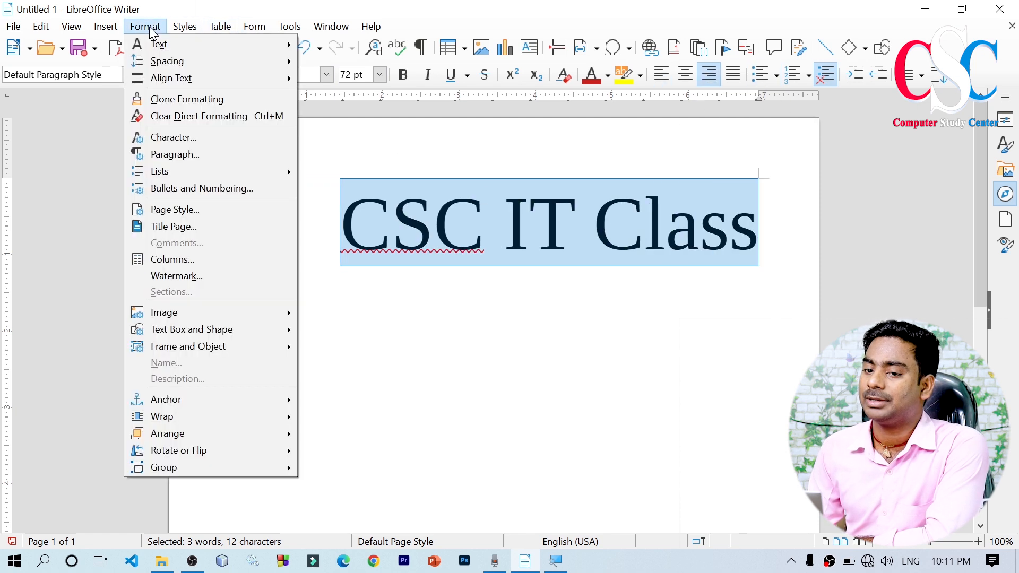
{"action": "mouse_move", "coordinate": [167, 44]}
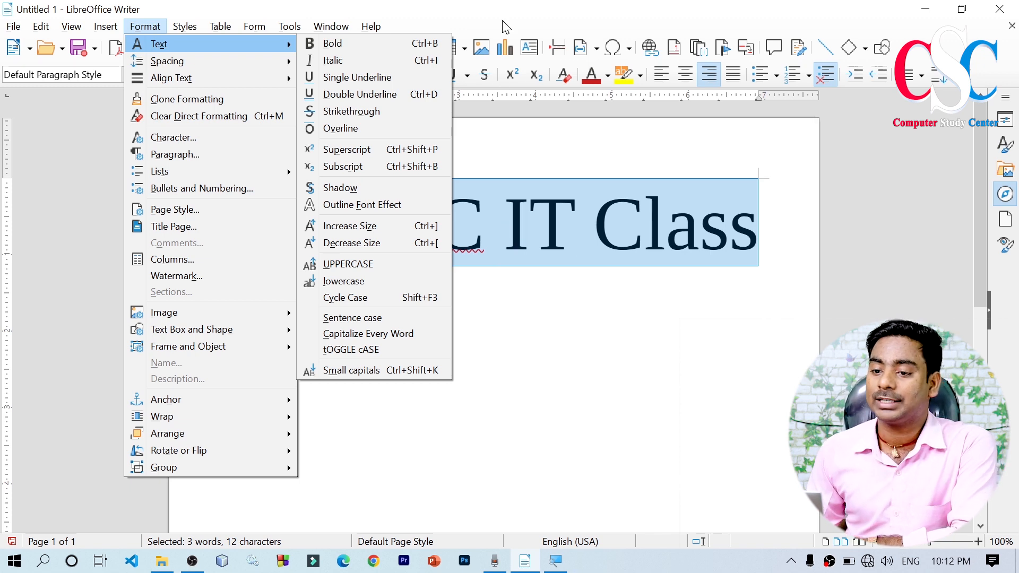
{"action": "left_click", "coordinate": [374, 42]}
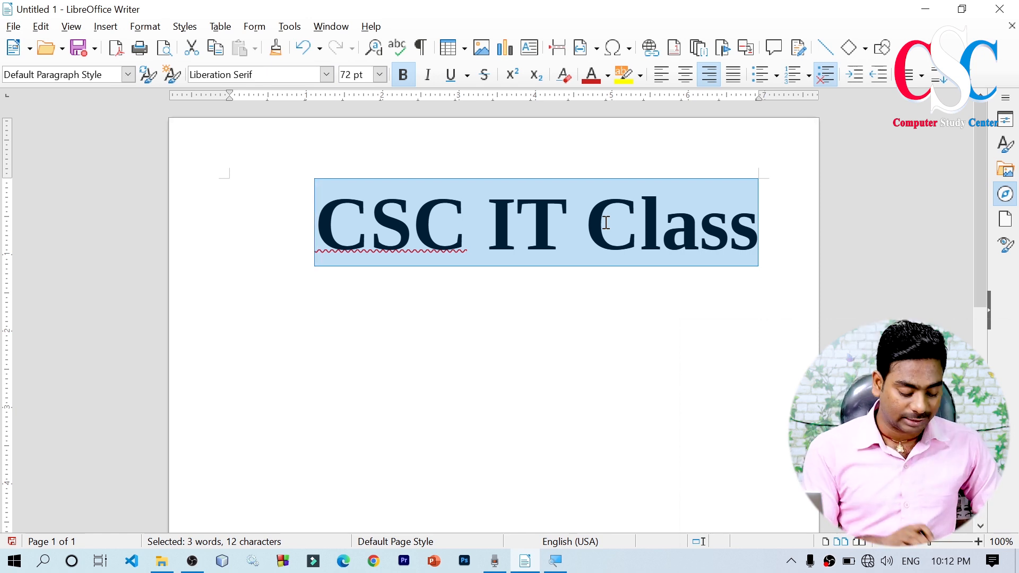
Step: Toggle bold off and on repeatedly for the selected "CSC IT Class" text, ending with bold on
{"action": "key", "text": "ctrl+b"}
{"action": "key", "text": "ctrl+b"}
{"action": "key", "text": "ctrl+b"}
{"action": "key", "text": "ctrl+b"}
{"action": "key", "text": "ctrl+b"}
{"action": "key", "text": "ctrl+b"}
{"action": "key", "text": "ctrl+b"}
{"action": "key", "text": "ctrl+b"}
{"action": "key", "text": "ctrl+b"}
{"action": "key", "text": "ctrl+b"}
{"action": "key", "text": "ctrl+b"}
{"action": "key", "text": "ctrl+b"}
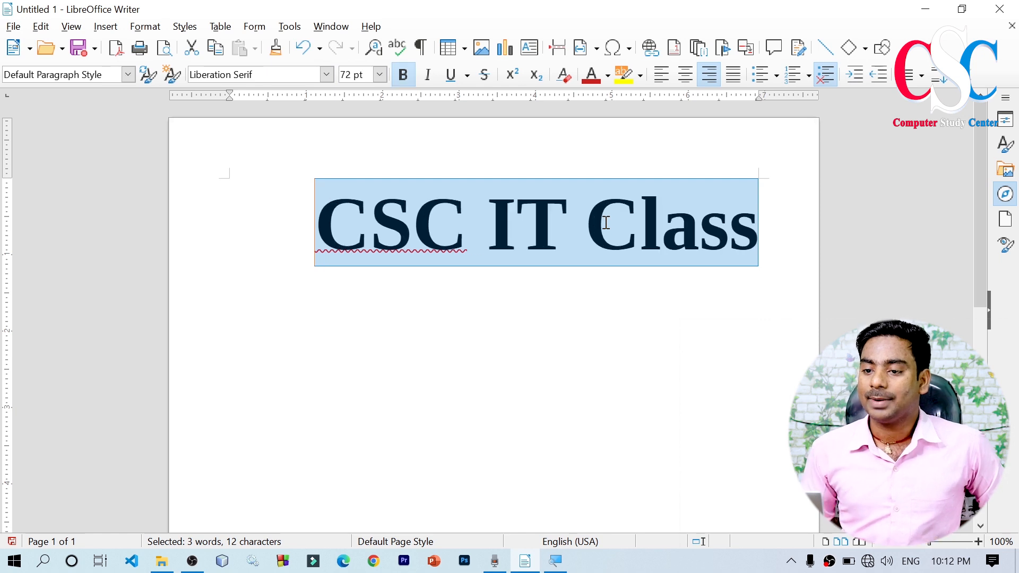
{"action": "left_click", "coordinate": [403, 81]}
{"action": "left_click", "coordinate": [403, 81]}
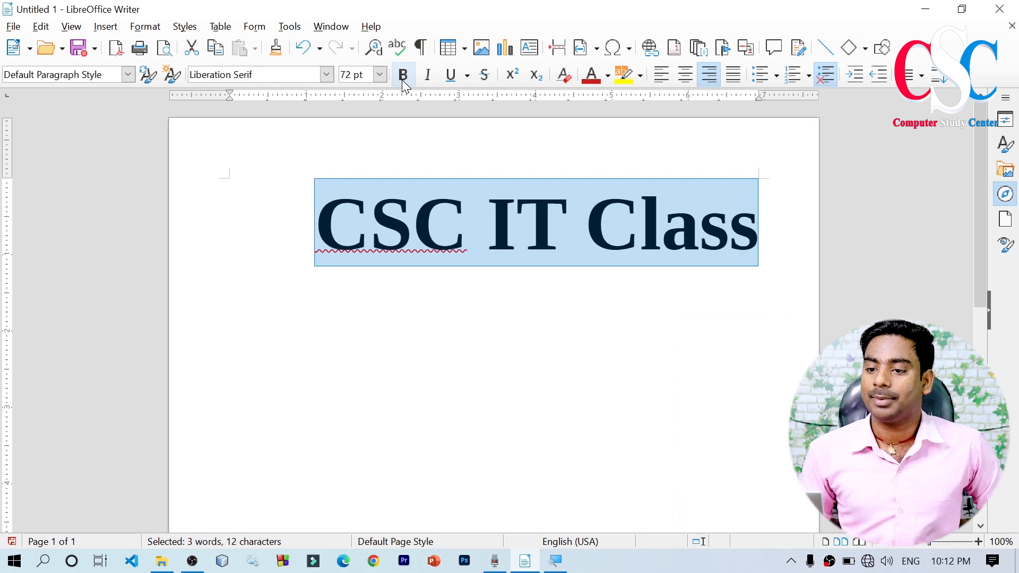
{"action": "key", "text": "ctrl+b"}
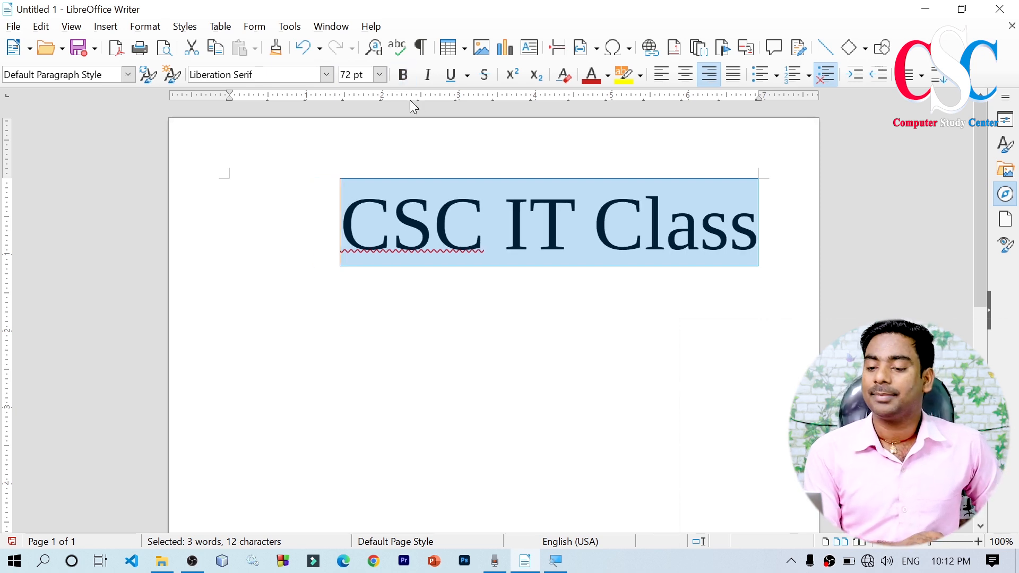
{"action": "key", "text": "ctrl+b"}
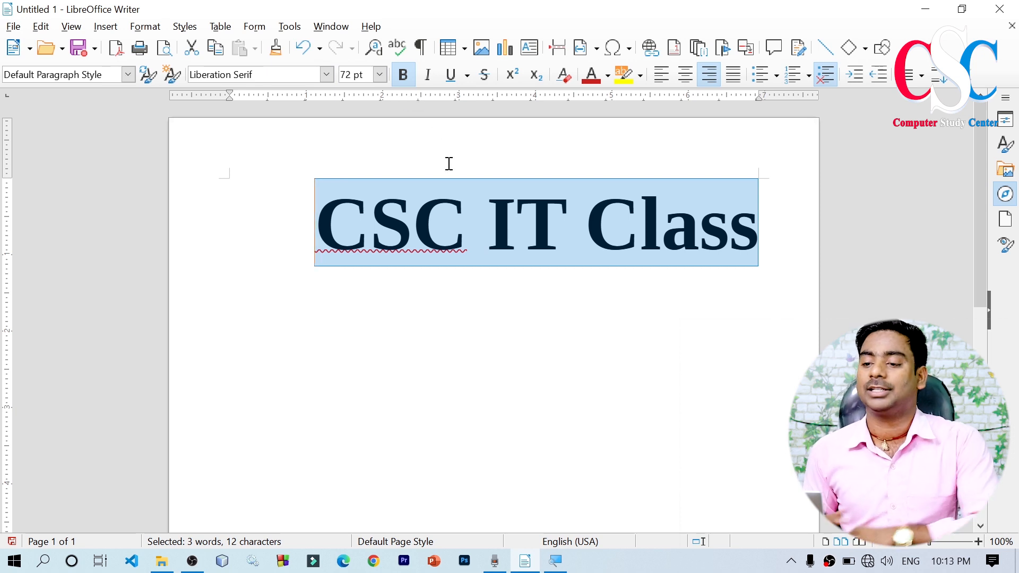
Step: Apply italic to the selected bold "CSC IT Class" text
{"action": "left_click", "coordinate": [432, 76]}
{"action": "left_click", "coordinate": [432, 76]}
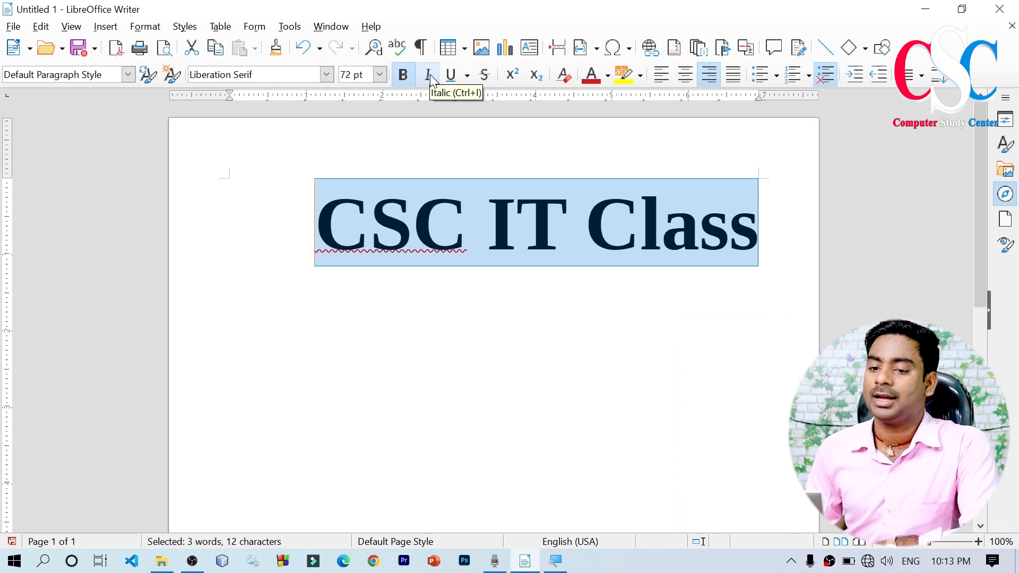
{"action": "left_click", "coordinate": [145, 26]}
{"action": "mouse_move", "coordinate": [159, 43]}
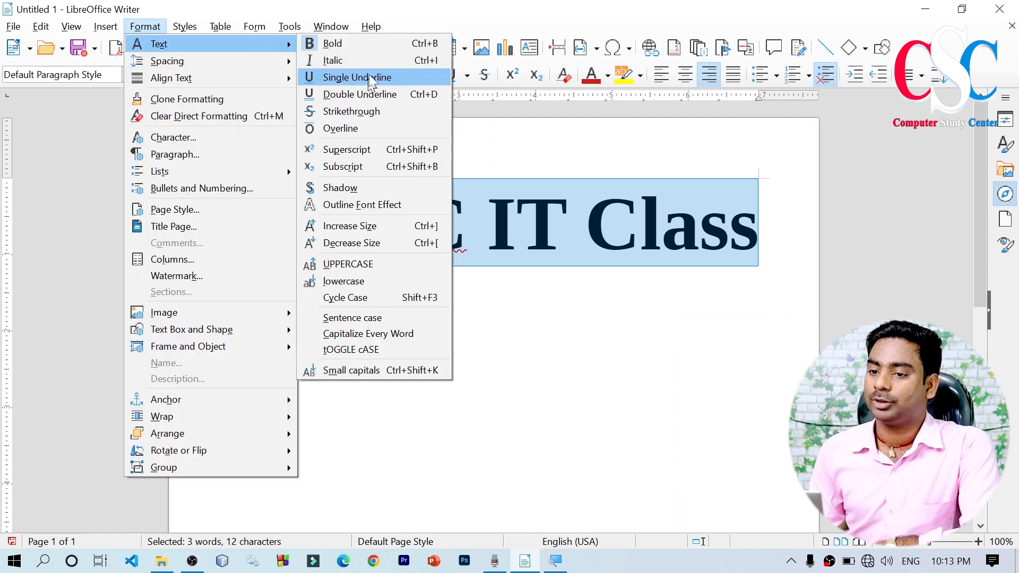
{"action": "left_click", "coordinate": [399, 59]}
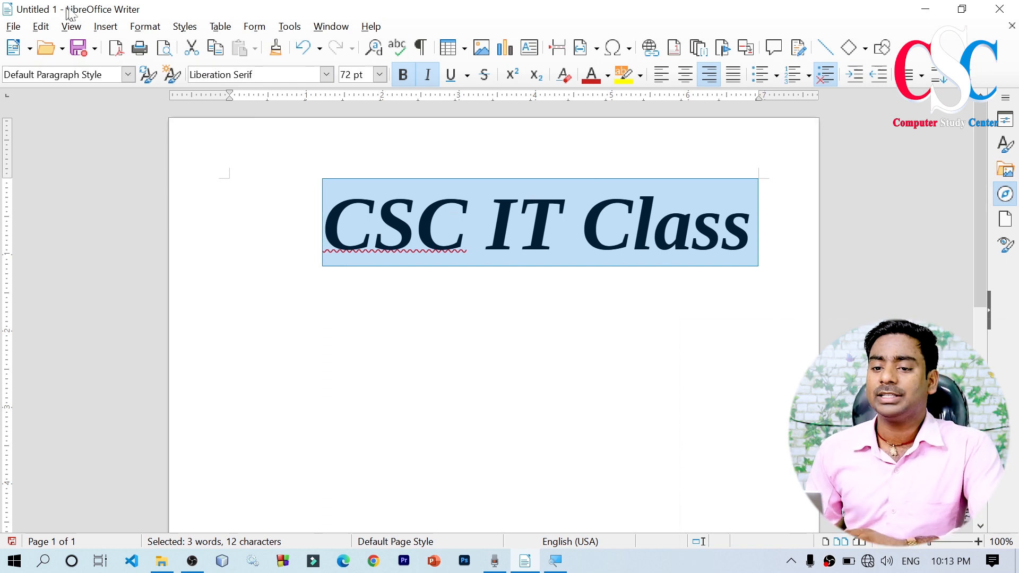
{"action": "left_click", "coordinate": [105, 27]}
{"action": "mouse_move", "coordinate": [160, 31]}
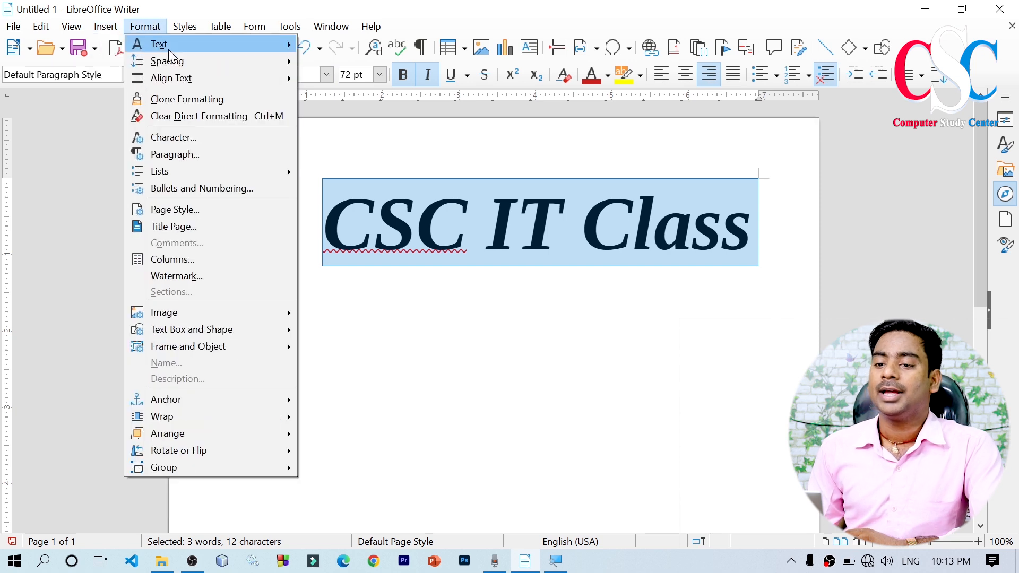
{"action": "mouse_move", "coordinate": [169, 51]}
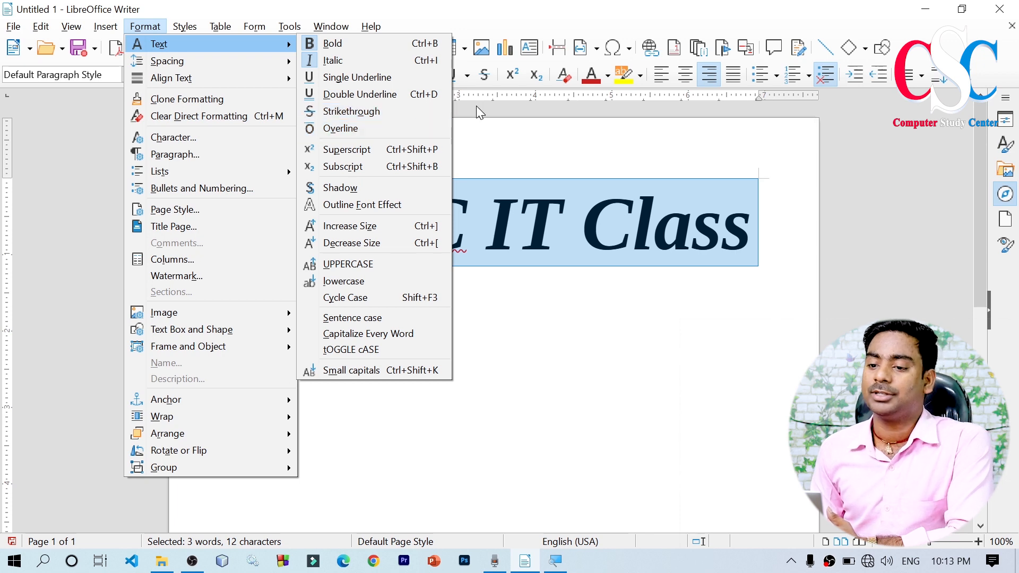
{"action": "left_click", "coordinate": [514, 100]}
Step: Toggle italic off and on for the "CSC IT Class" text, ending with italic on, and deselect it
{"action": "left_click", "coordinate": [432, 77]}
{"action": "left_click", "coordinate": [432, 78]}
{"action": "left_click", "coordinate": [433, 78]}
{"action": "left_click", "coordinate": [432, 79]}
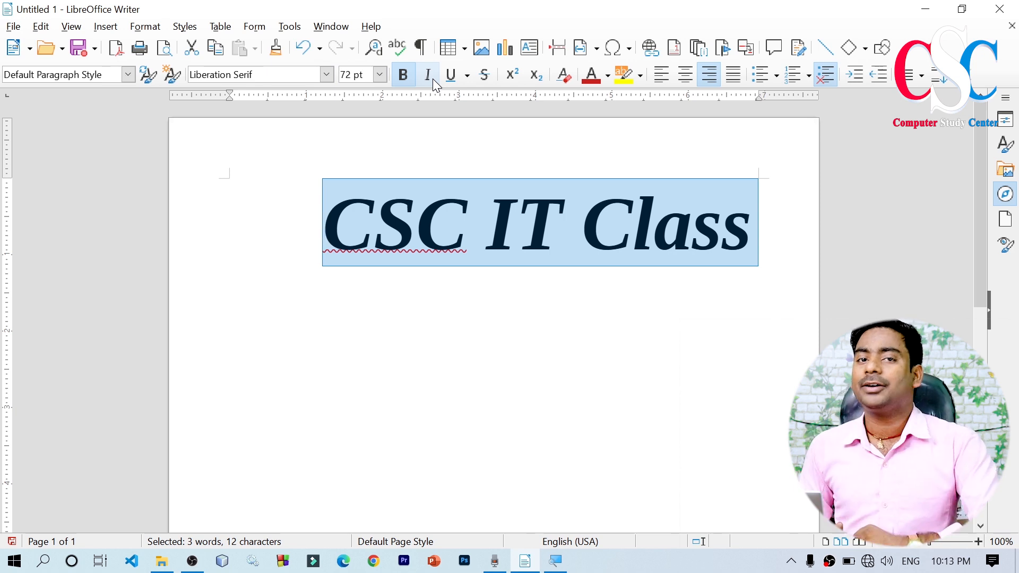
{"action": "left_click", "coordinate": [776, 228]}
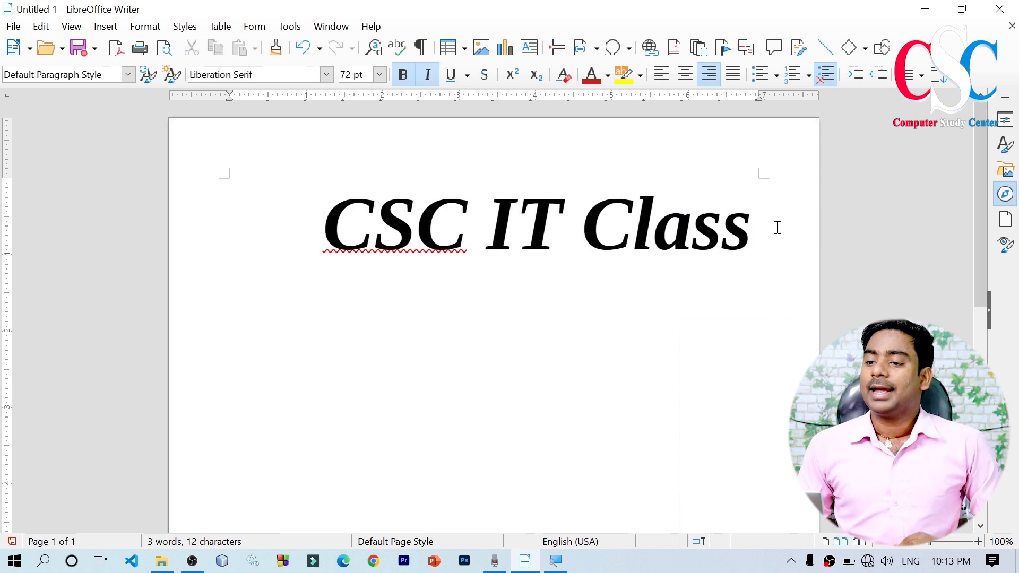
Step: On a left-aligned 16 pt line below the "CSC IT Class" heading, insert the "dt" dummy text with AutoText
{"action": "left_click", "coordinate": [673, 74]}
{"action": "left_click", "coordinate": [381, 74]}
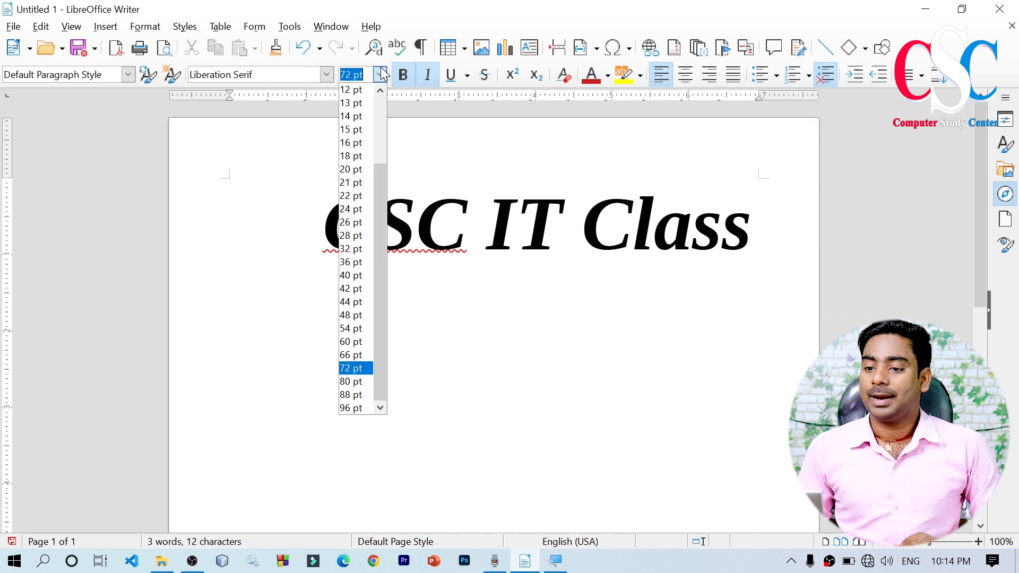
{"action": "left_click", "coordinate": [357, 143]}
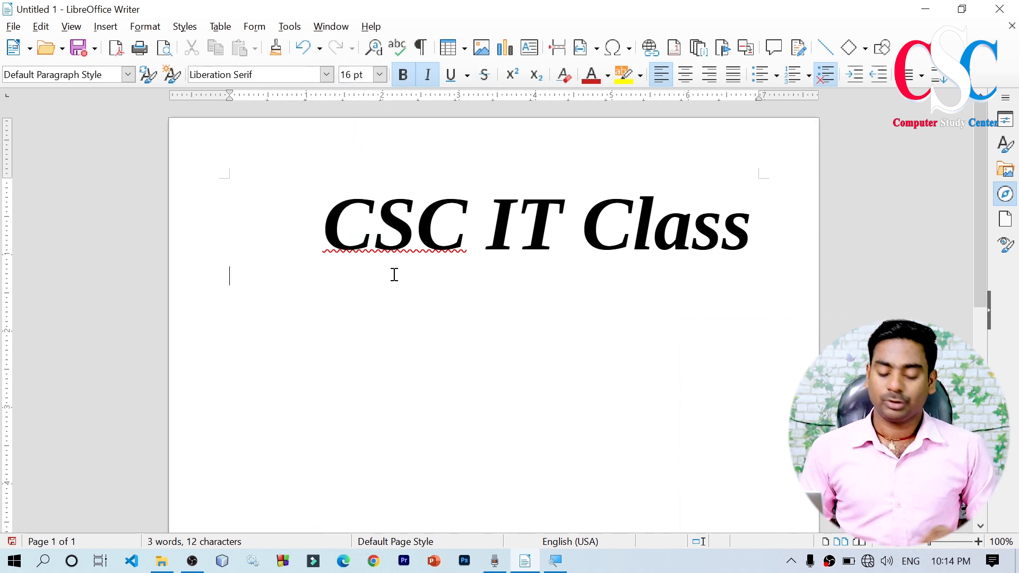
{"action": "type", "text": "="}
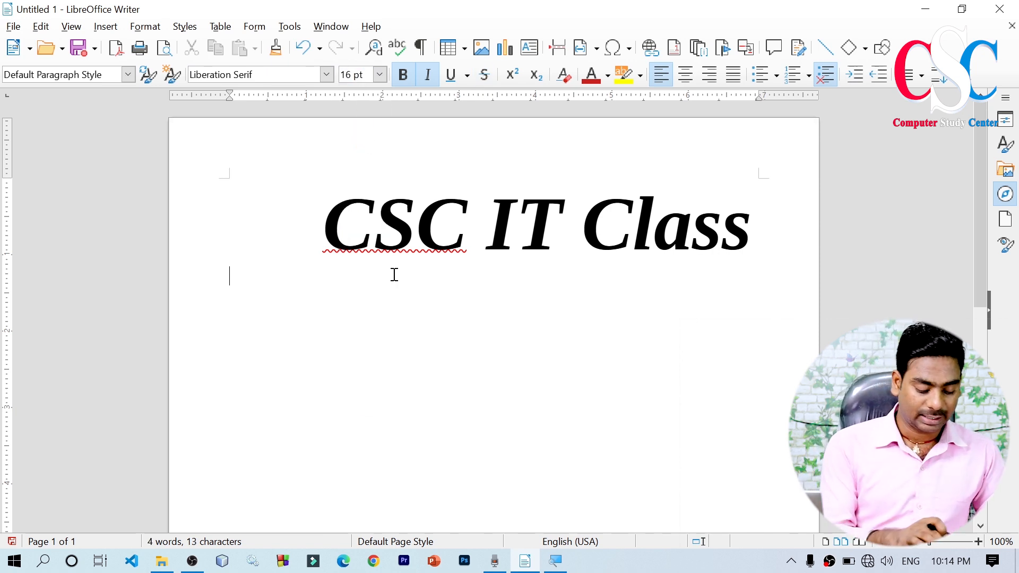
{"action": "type", "text": "dt"}
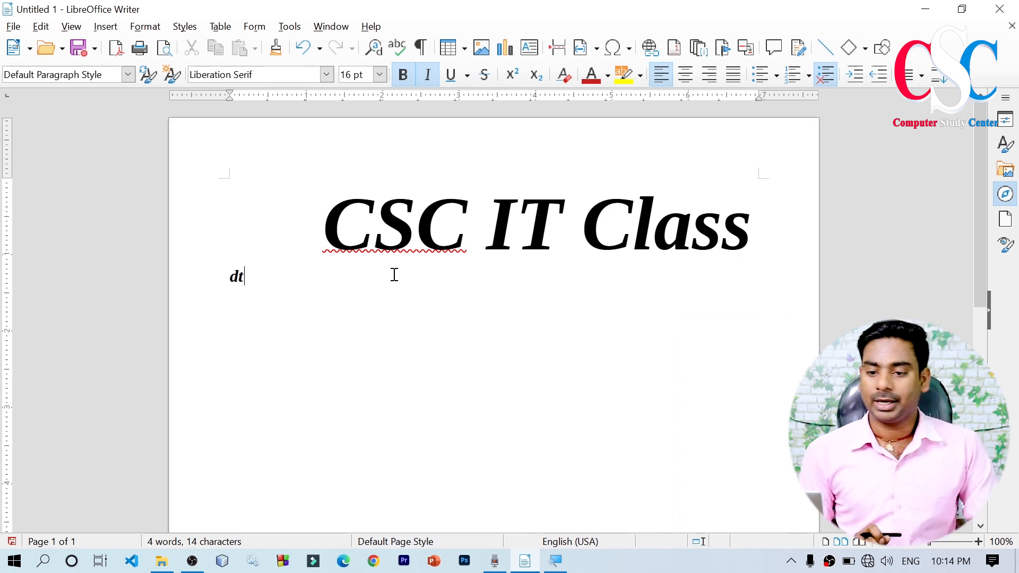
{"action": "key", "text": "F3"}
Step: Remove italic from the whole dummy-text paragraph below the heading and deselect it
{"action": "left_click_drag", "start_coordinate": [980, 303], "coordinate": [979, 165]}
{"action": "left_click_drag", "start_coordinate": [228, 141], "coordinate": [223, 493]}
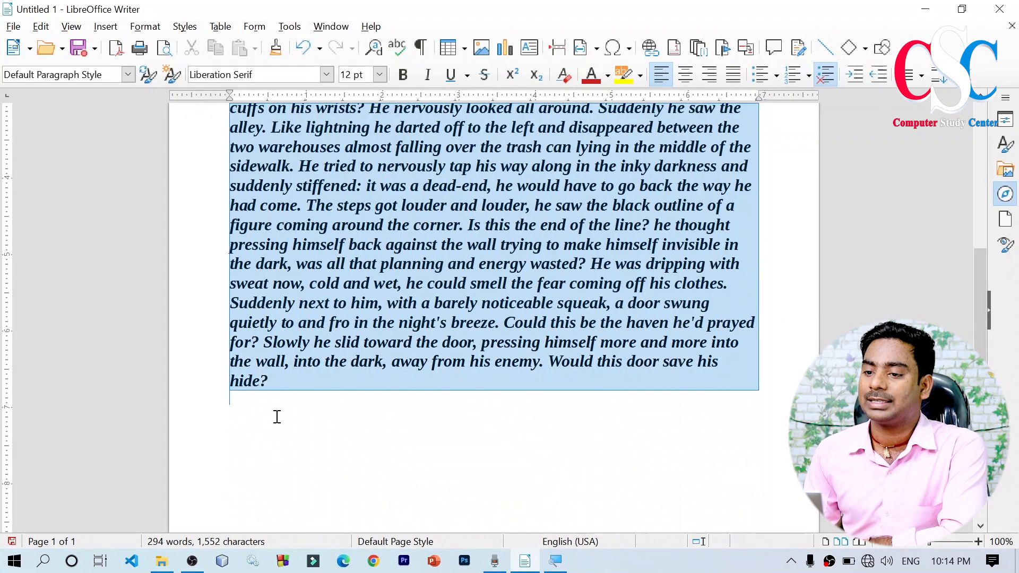
{"action": "left_click", "coordinate": [430, 81]}
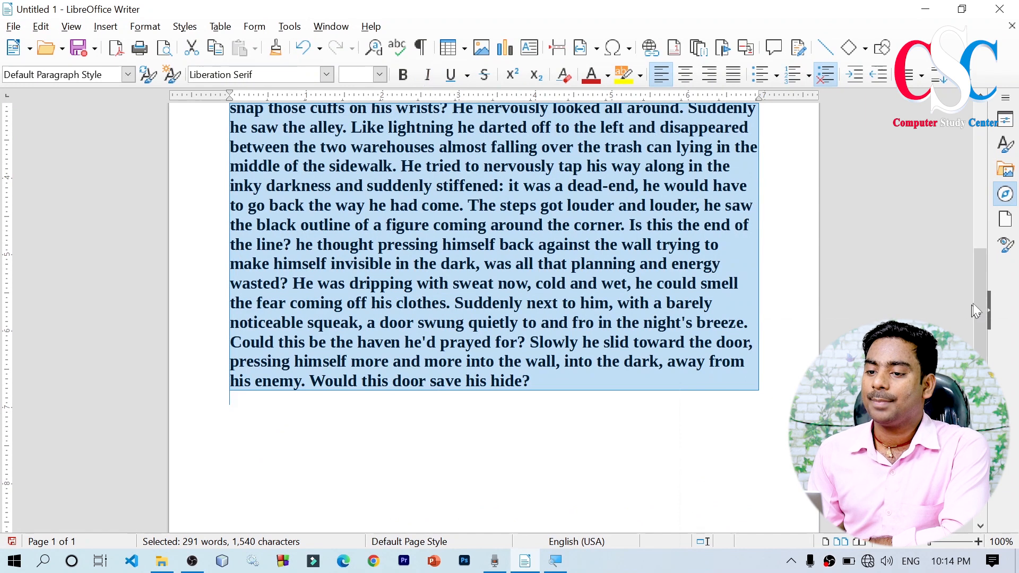
{"action": "left_click", "coordinate": [754, 205]}
Step: Remove bold from the dummy text from its second line to its end, keeping the first line bold
{"action": "left_click_drag", "start_coordinate": [974, 336], "coordinate": [976, 279]}
{"action": "left_click_drag", "start_coordinate": [554, 502], "coordinate": [231, 282]}
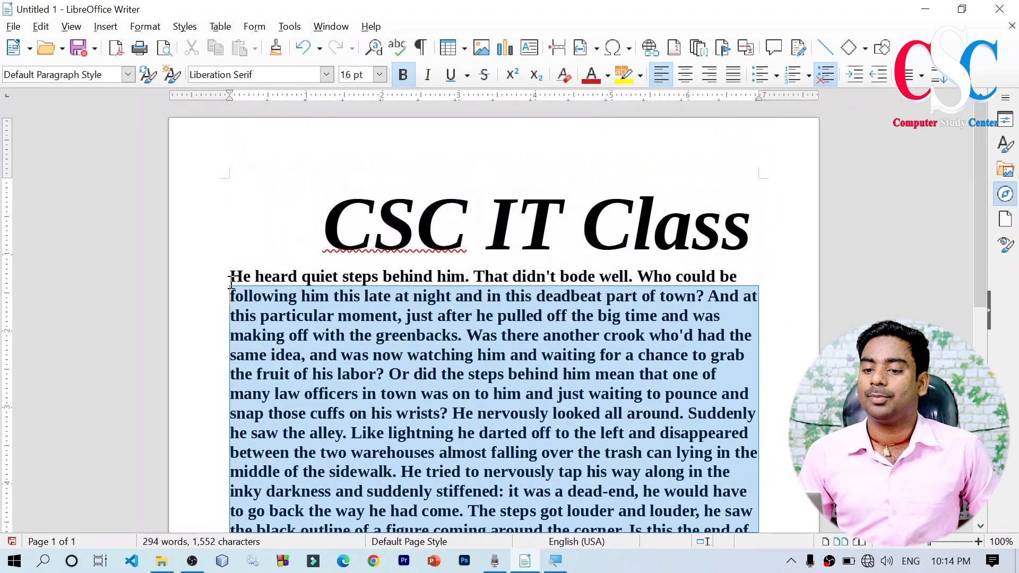
{"action": "left_click", "coordinate": [404, 75]}
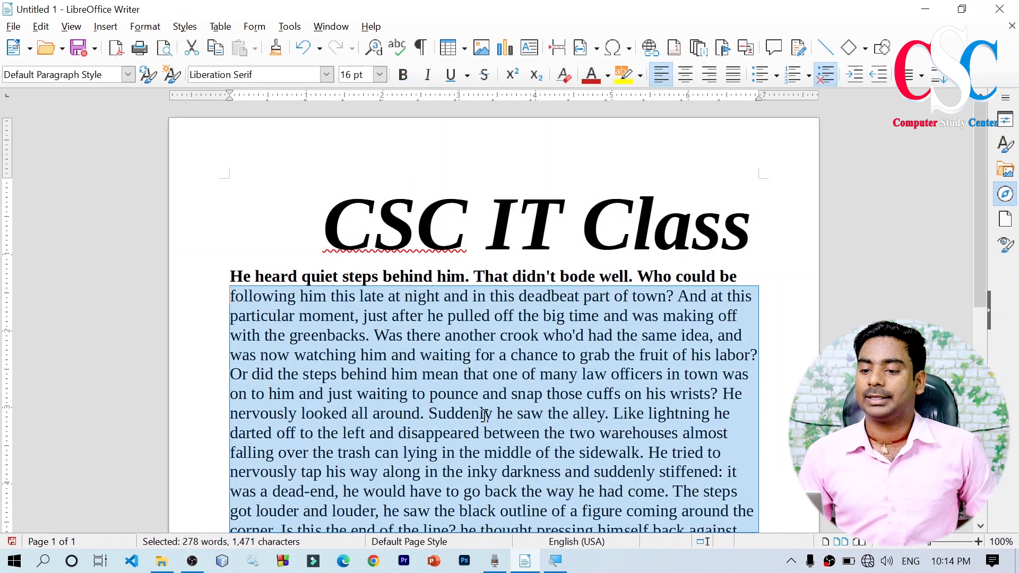
{"action": "left_click", "coordinate": [490, 394]}
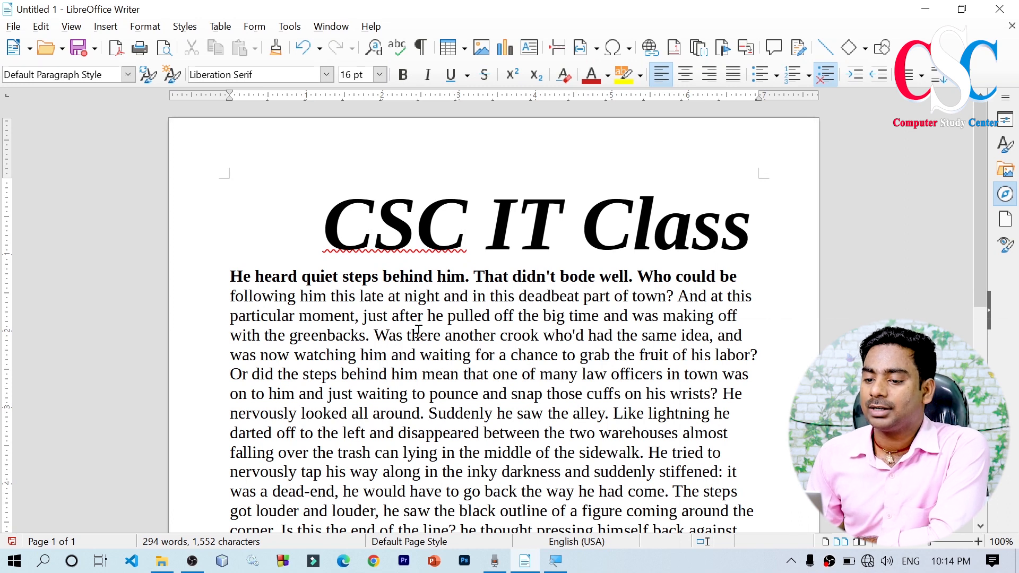
Step: Italicize the words "another crook" in the dummy-text paragraph
{"action": "left_click_drag", "start_coordinate": [446, 334], "coordinate": [539, 334]}
{"action": "left_click", "coordinate": [422, 355]}
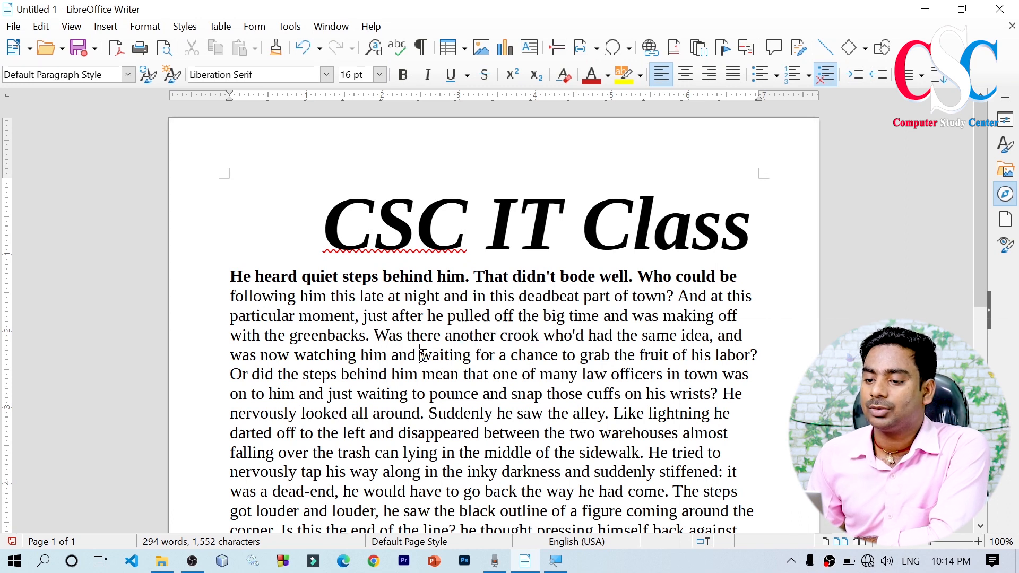
{"action": "left_click_drag", "start_coordinate": [443, 338], "coordinate": [539, 338]}
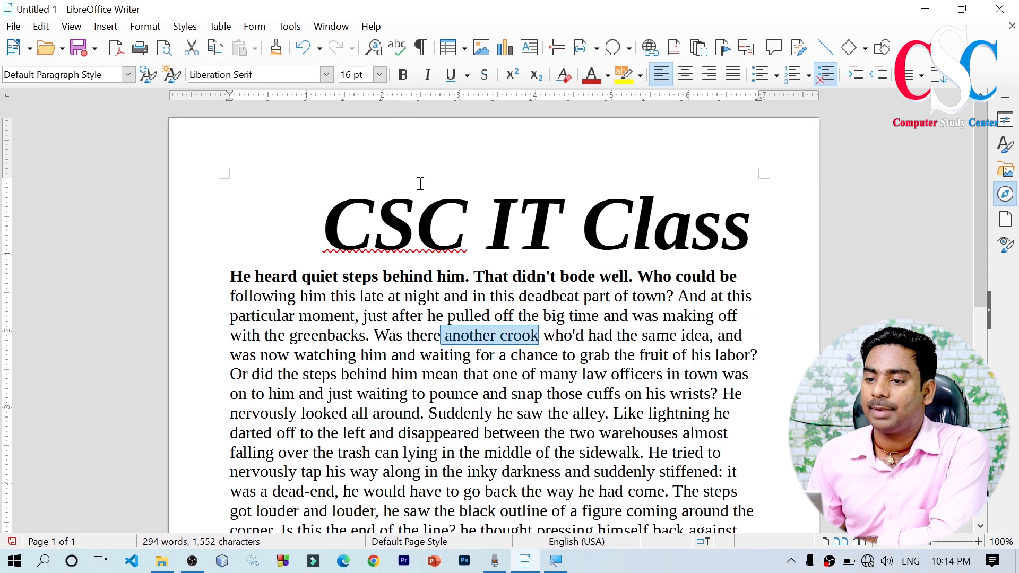
{"action": "left_click", "coordinate": [428, 74]}
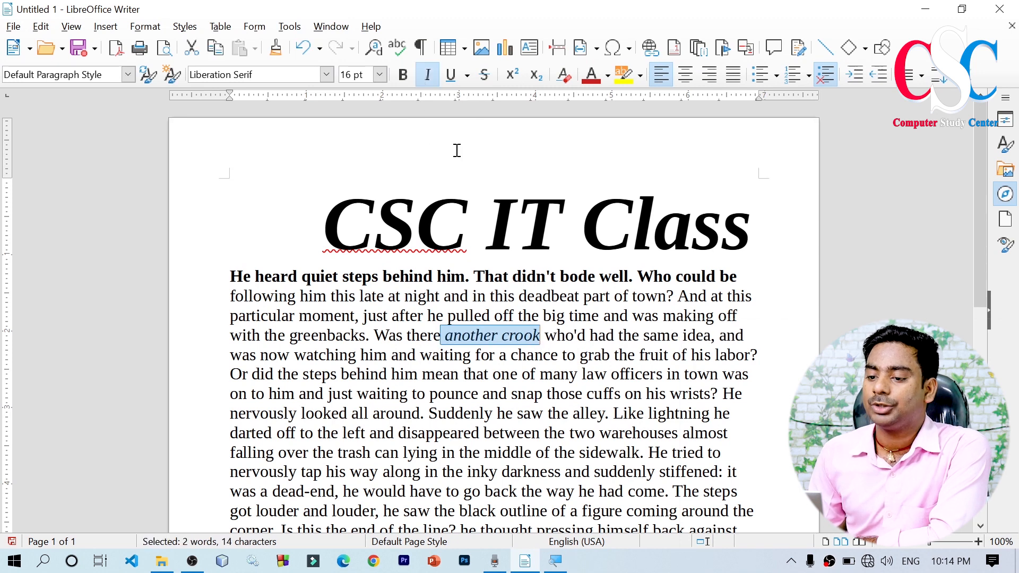
{"action": "left_click", "coordinate": [461, 450]}
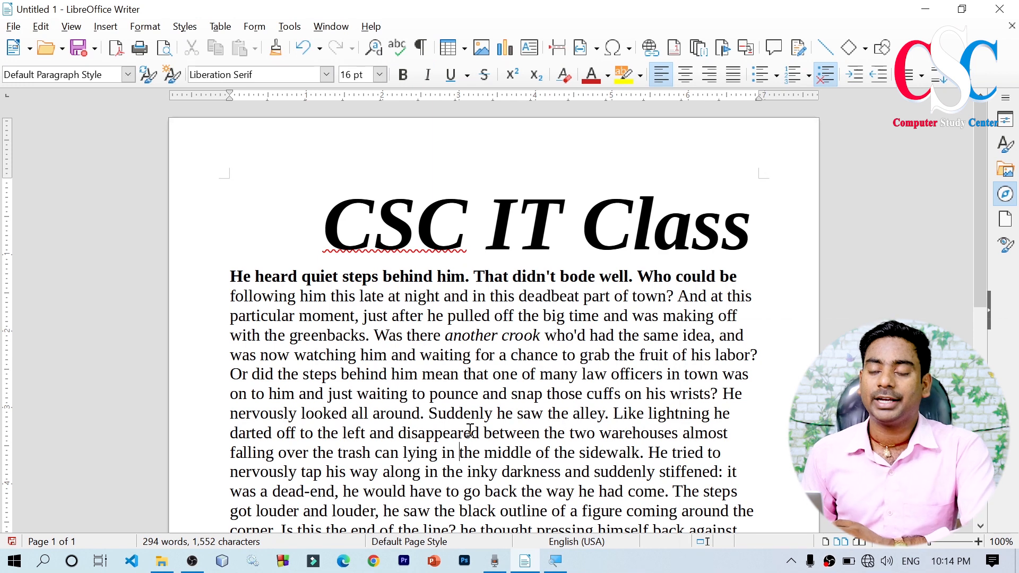
Step: Make the italic words "another crook" in the paragraph bold
{"action": "left_click_drag", "start_coordinate": [446, 336], "coordinate": [539, 329]}
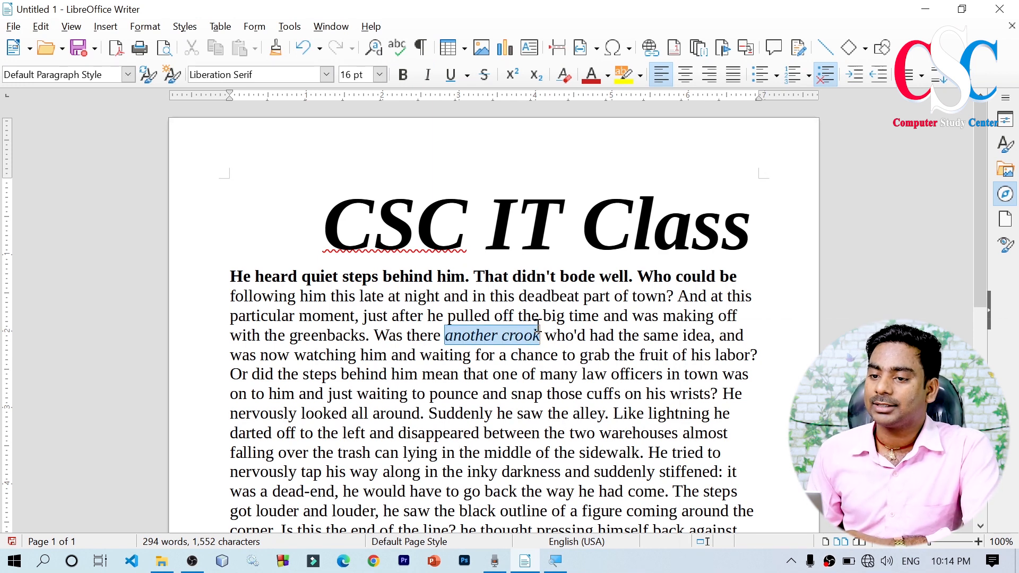
{"action": "left_click", "coordinate": [403, 75]}
{"action": "left_click", "coordinate": [412, 393]}
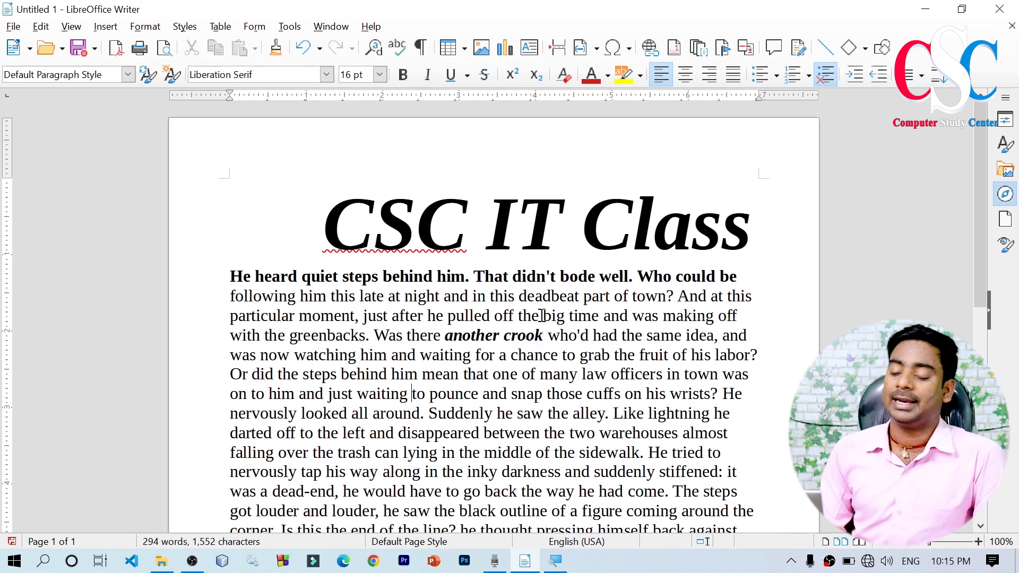
Step: Underline the "CSC IT Class" heading with a single line
{"action": "left_click_drag", "start_coordinate": [340, 221], "coordinate": [748, 227]}
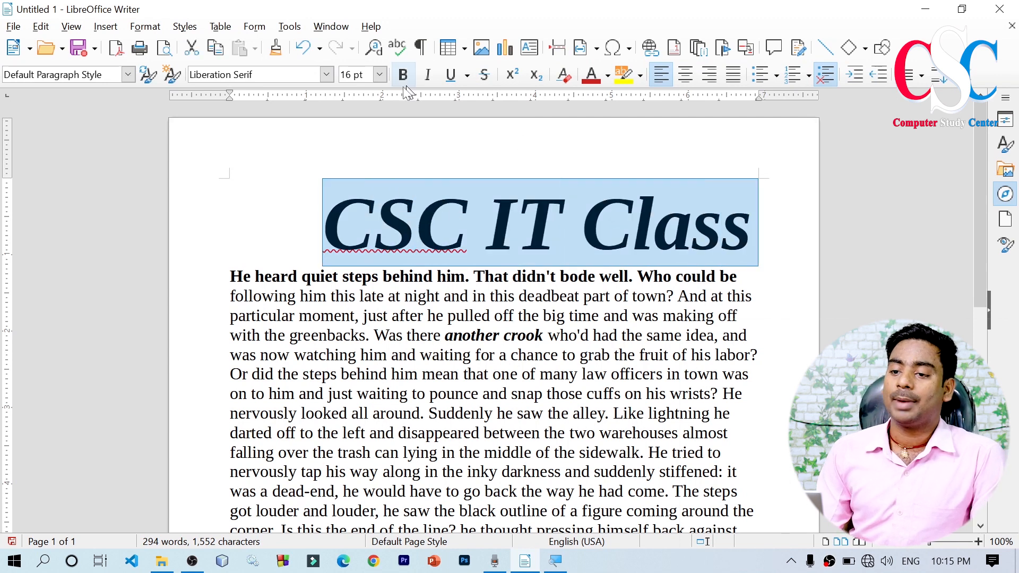
{"action": "left_click", "coordinate": [450, 77]}
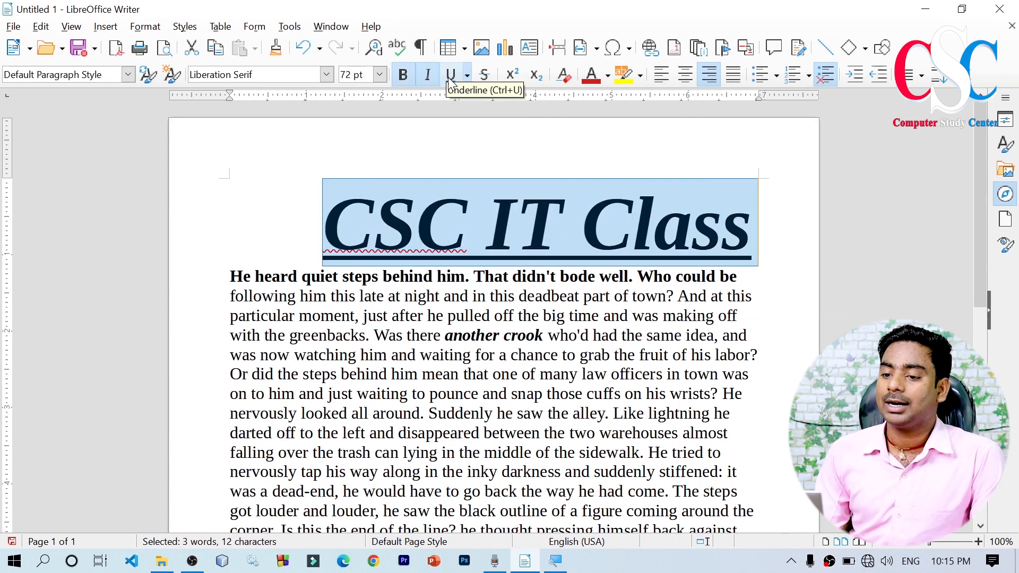
{"action": "left_click", "coordinate": [428, 316]}
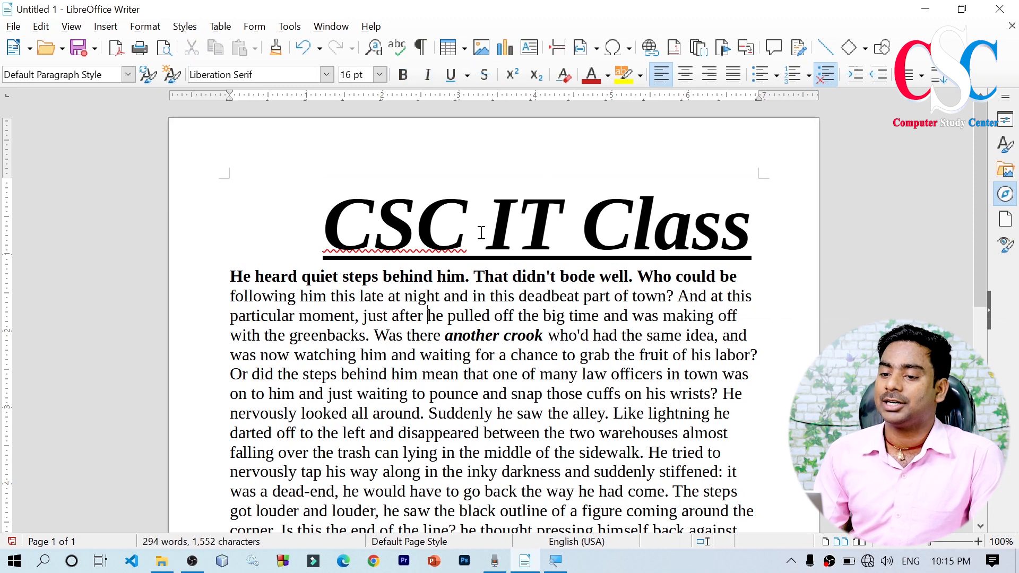
Step: Ignore the spelling error flagged on "CSC" in the heading
{"action": "right_click", "coordinate": [420, 234]}
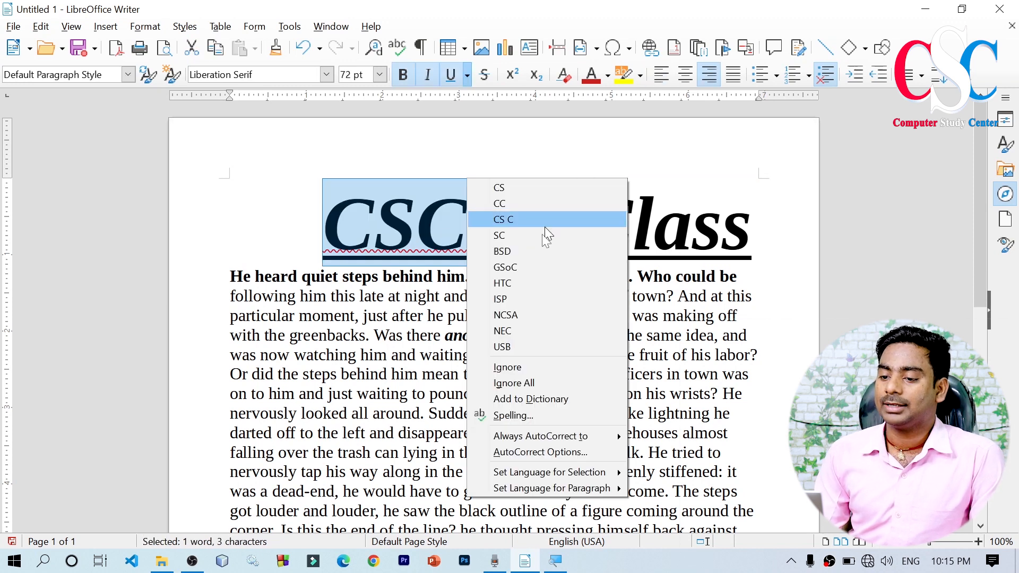
{"action": "left_click", "coordinate": [549, 367]}
{"action": "left_click", "coordinate": [582, 229]}
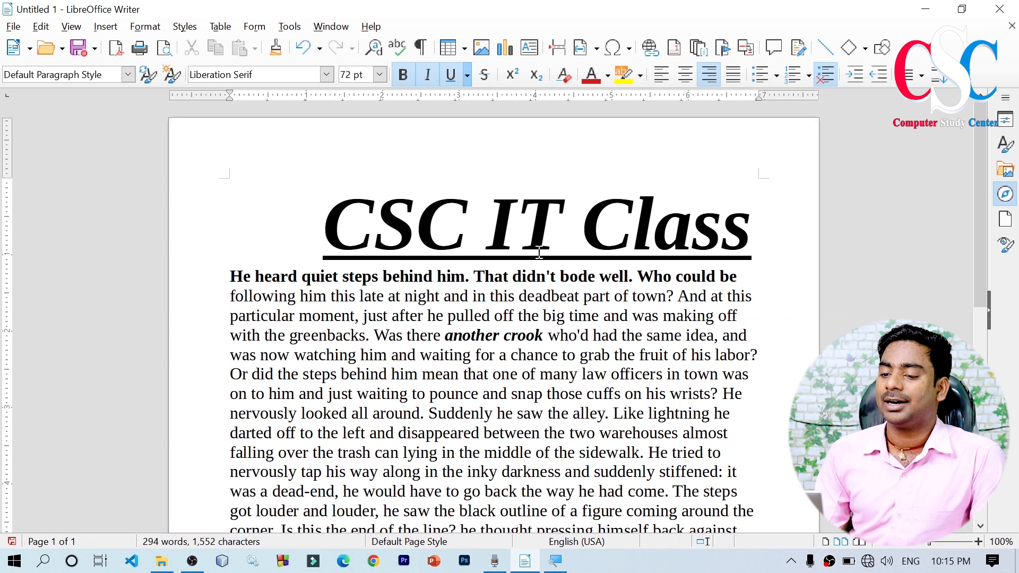
Step: Change the underline style of the "CSC IT Class" heading to double
{"action": "left_click_drag", "start_coordinate": [336, 228], "coordinate": [760, 257]}
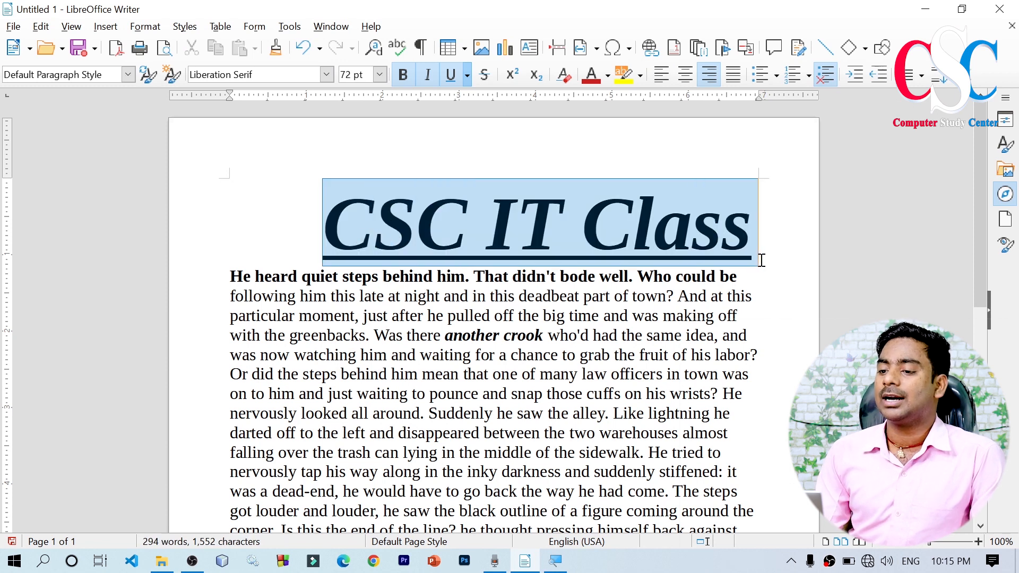
{"action": "left_click", "coordinate": [468, 76]}
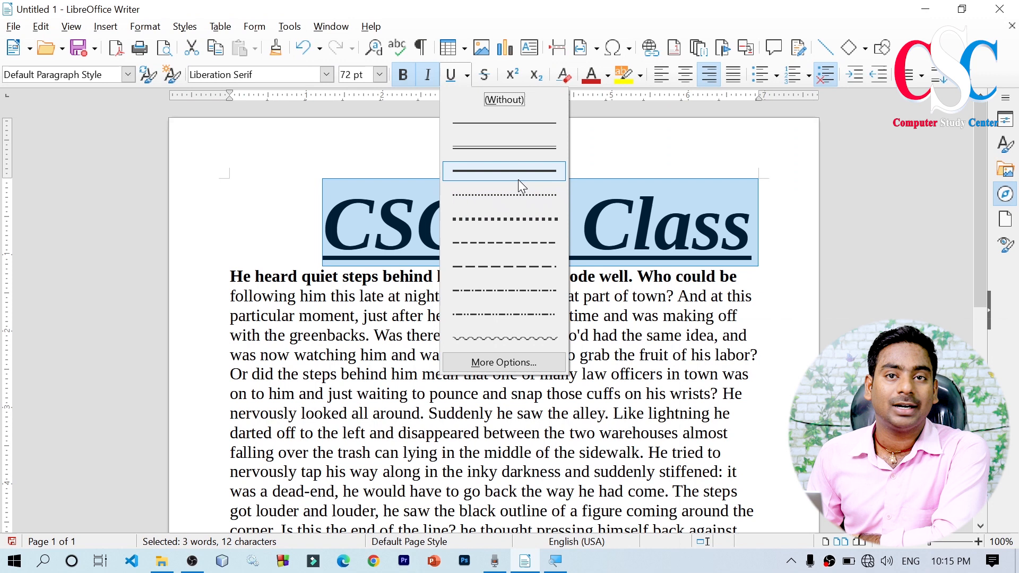
{"action": "left_click", "coordinate": [531, 148]}
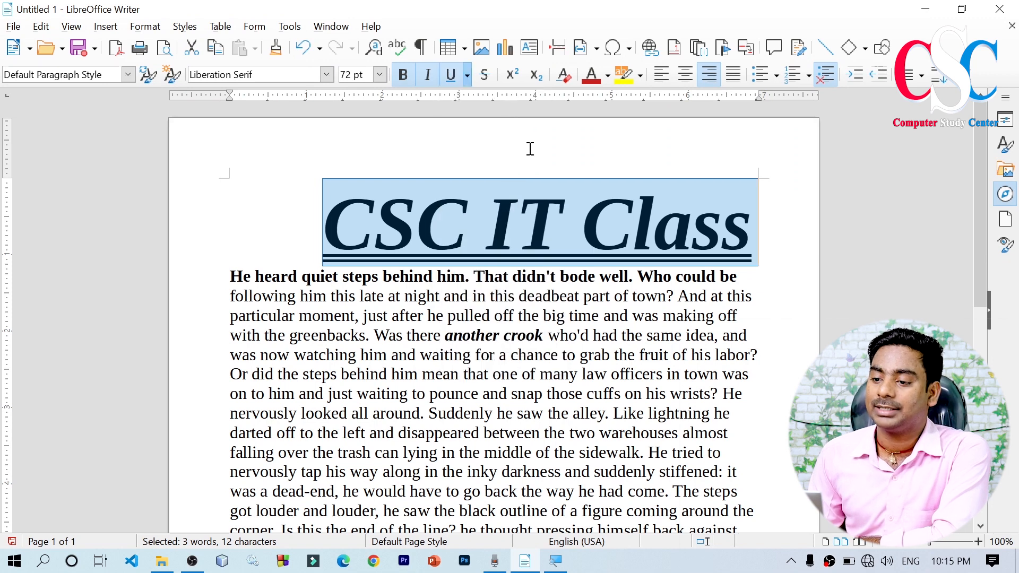
Step: Try the dotted, bold dotted and long-dash underline styles on the selected heading
{"action": "left_click", "coordinate": [467, 75]}
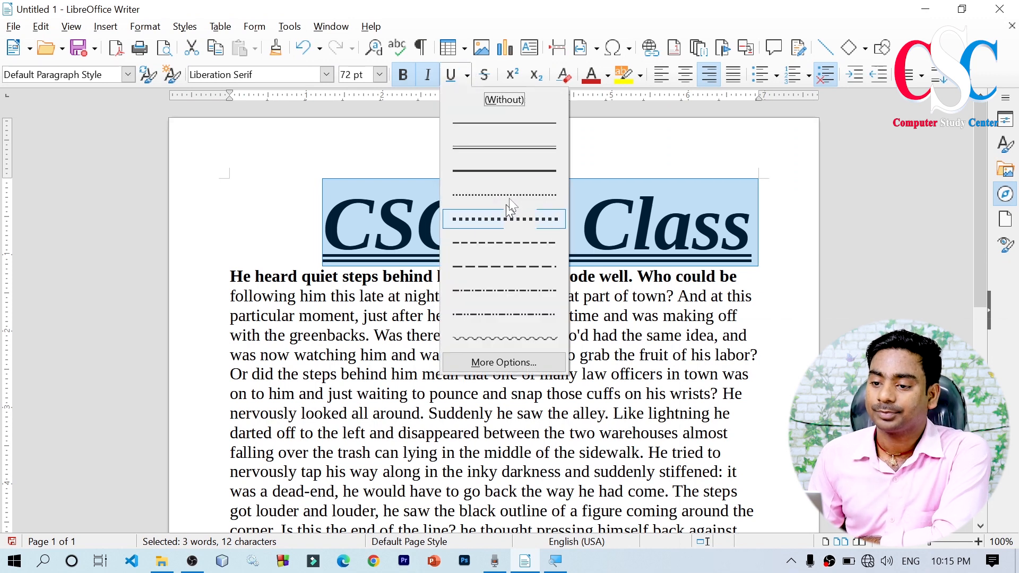
{"action": "left_click", "coordinate": [507, 218]}
{"action": "left_click", "coordinate": [467, 75]}
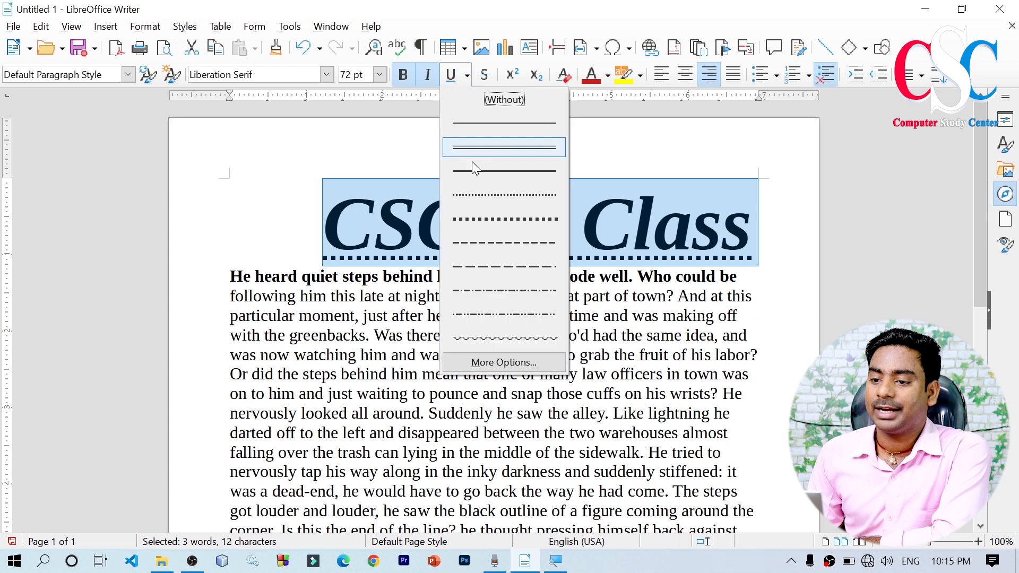
{"action": "left_click", "coordinate": [480, 217]}
{"action": "left_click", "coordinate": [469, 76]}
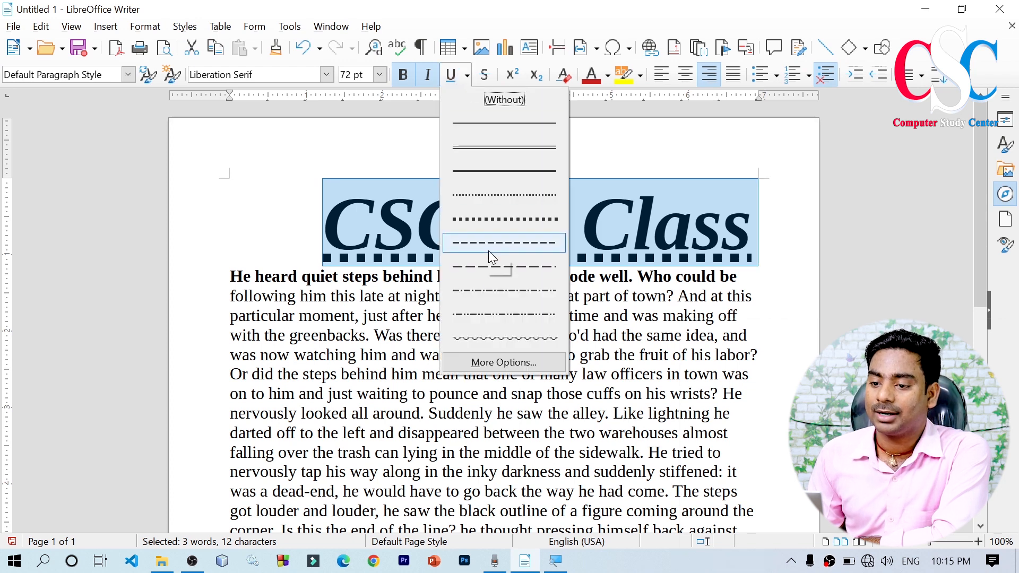
{"action": "left_click", "coordinate": [499, 266]}
Step: Try the dot-dash, wave and dot-dot-dash underline styles on the selected heading
{"action": "left_click", "coordinate": [467, 76]}
{"action": "left_click", "coordinate": [499, 289]}
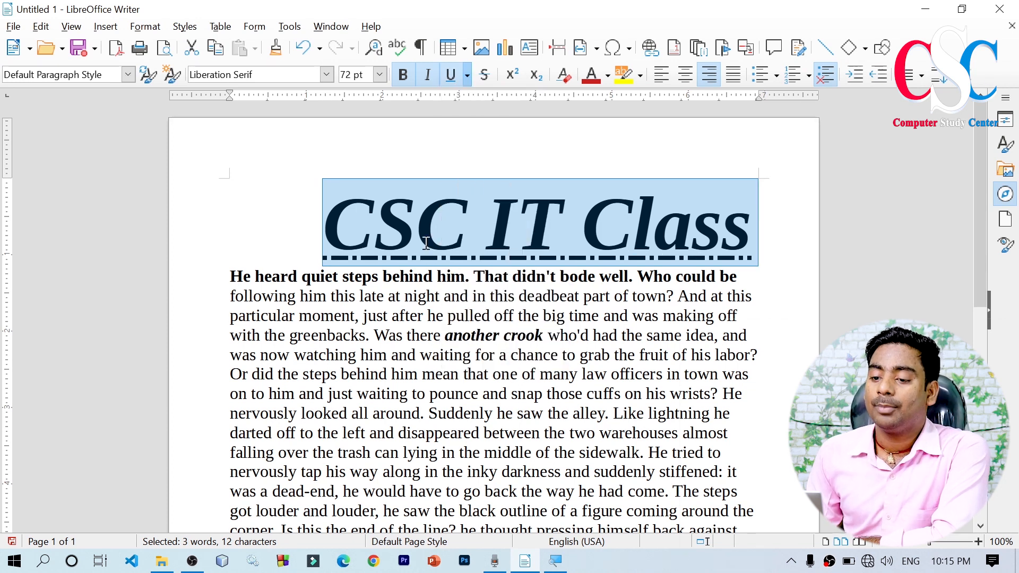
{"action": "left_click", "coordinate": [467, 76]}
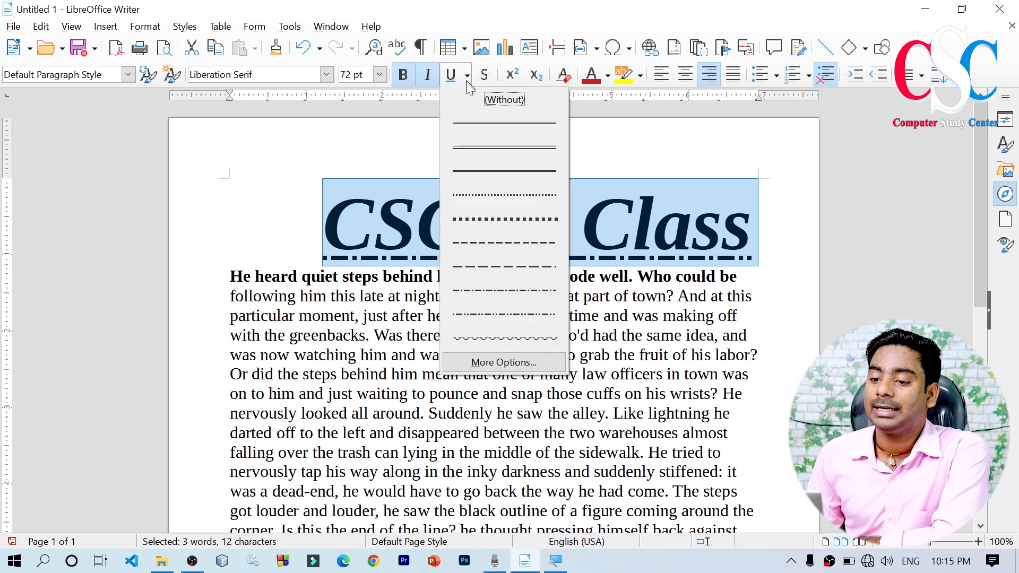
{"action": "left_click", "coordinate": [528, 341]}
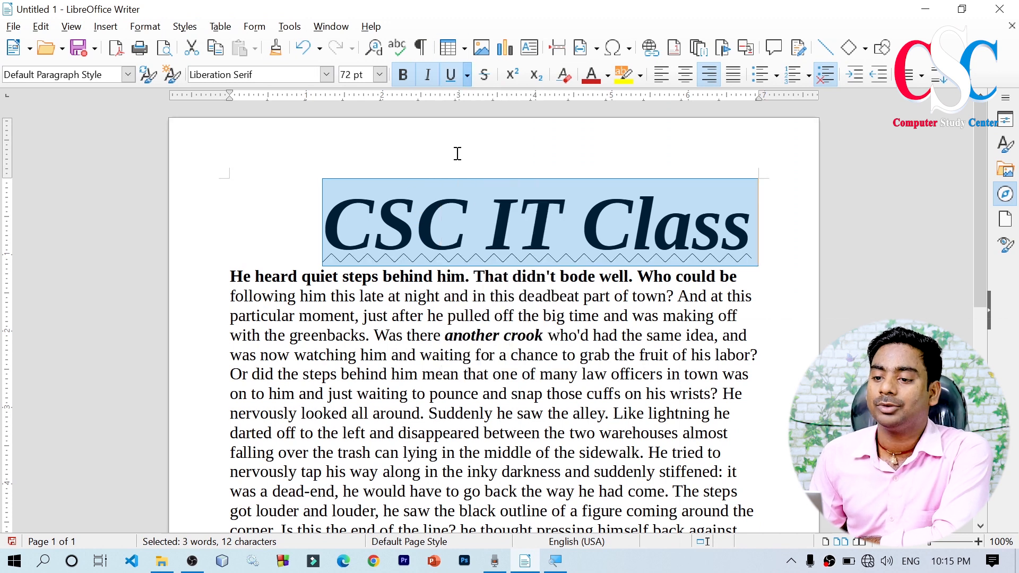
{"action": "left_click", "coordinate": [467, 76]}
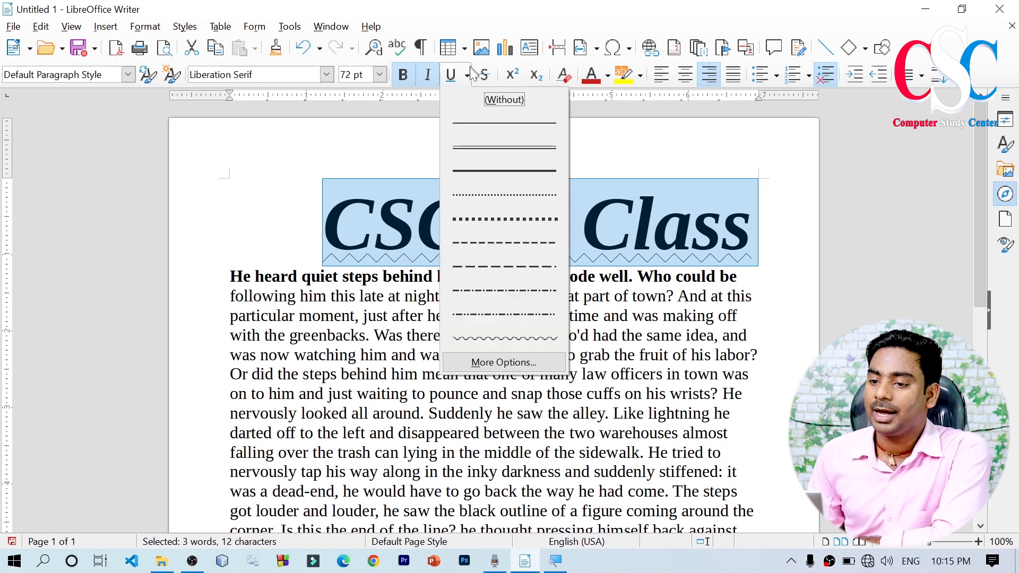
{"action": "left_click", "coordinate": [477, 314]}
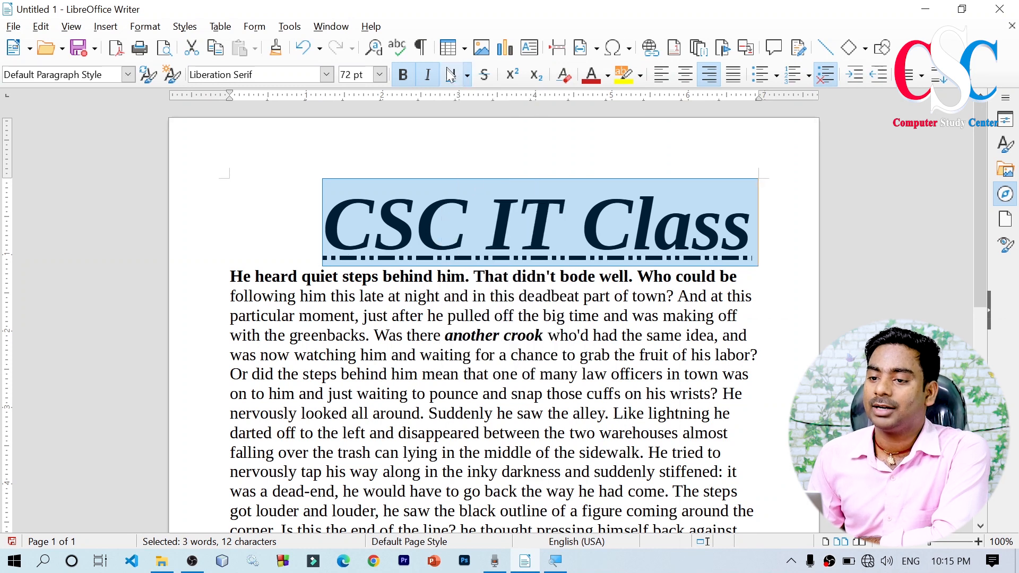
Step: Set the heading's underline back to the double style and deselect the text
{"action": "left_click", "coordinate": [467, 76]}
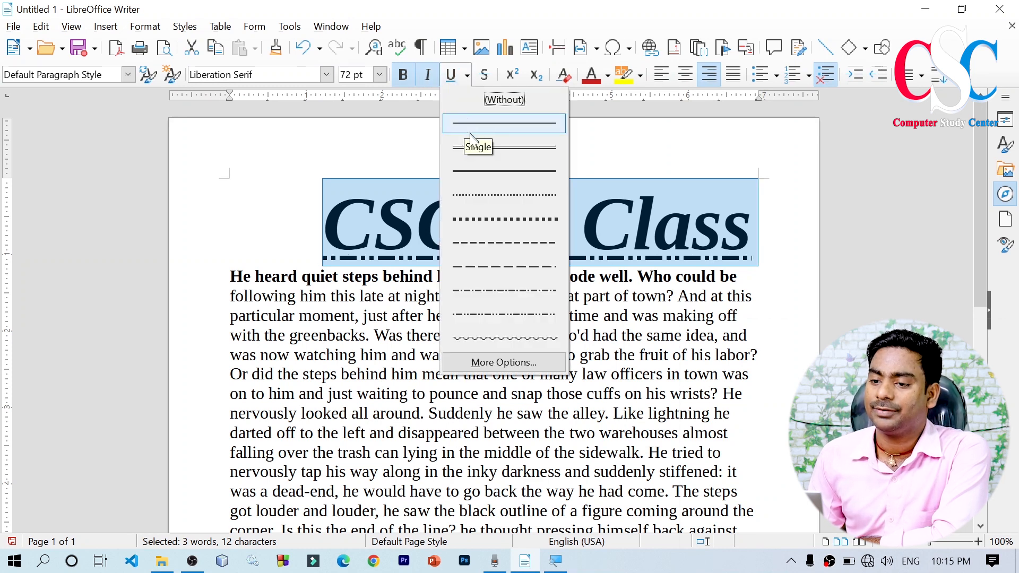
{"action": "left_click", "coordinate": [489, 144]}
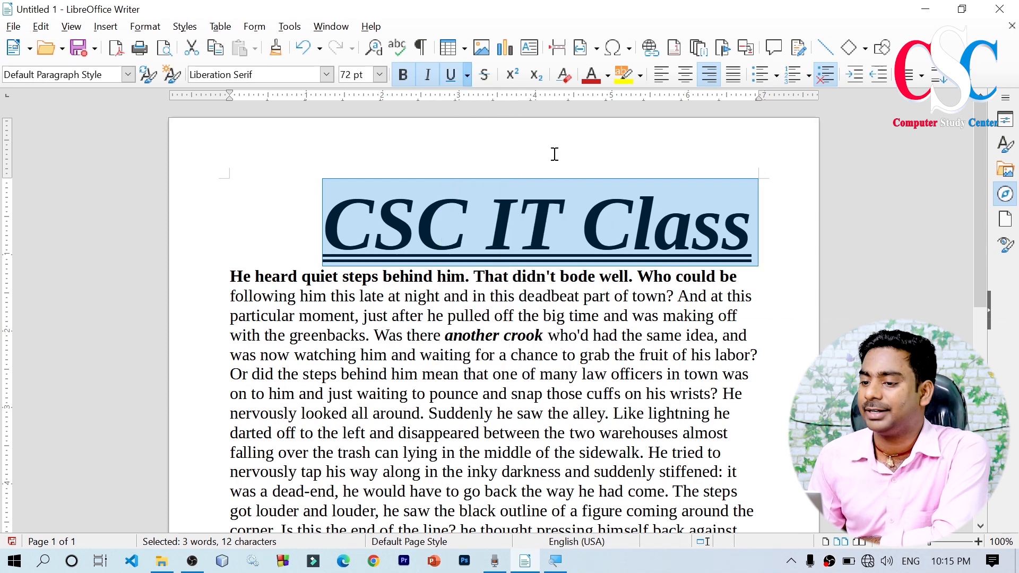
{"action": "left_click", "coordinate": [655, 292]}
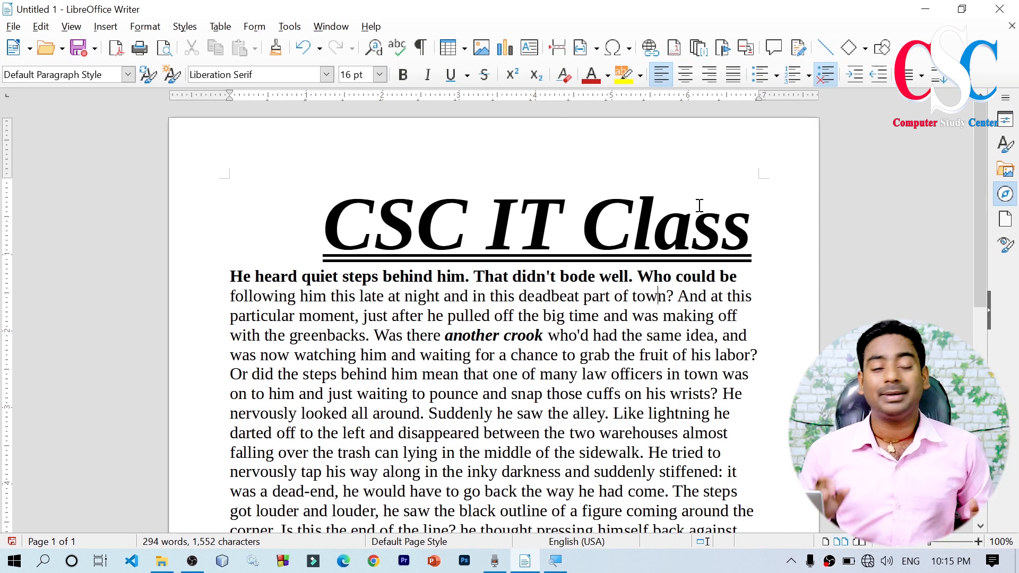
Step: Add an overline to the "CSC IT Class" heading and centre it horizontally
{"action": "left_click_drag", "start_coordinate": [317, 224], "coordinate": [755, 248]}
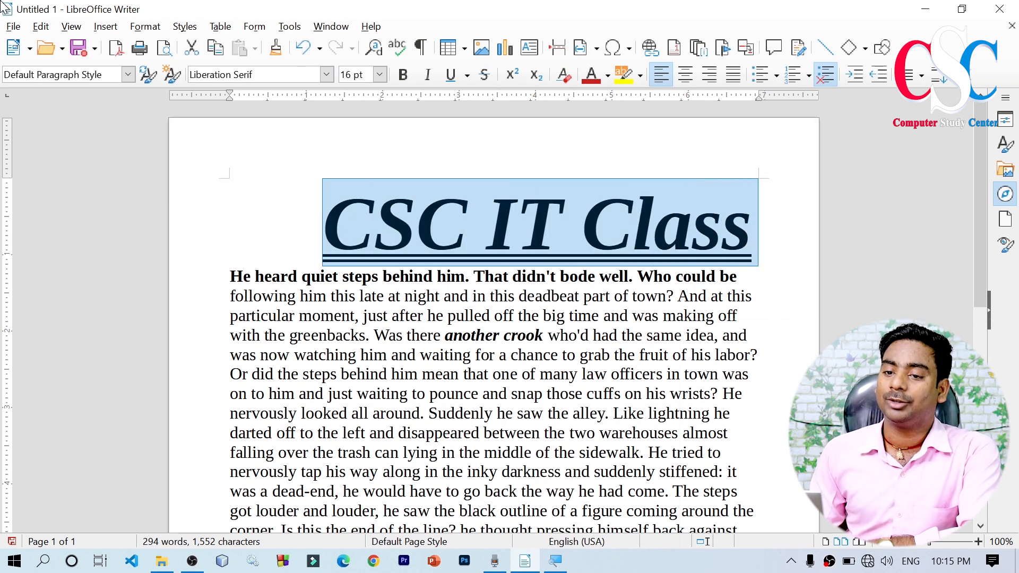
{"action": "left_click", "coordinate": [112, 30]}
{"action": "mouse_move", "coordinate": [145, 26]}
{"action": "mouse_move", "coordinate": [159, 44]}
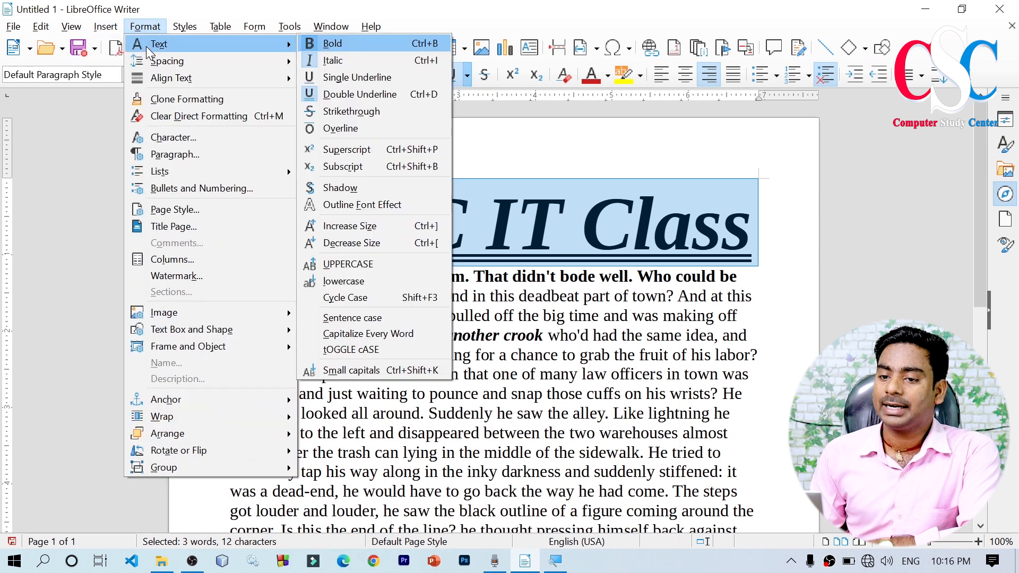
{"action": "left_click", "coordinate": [402, 129]}
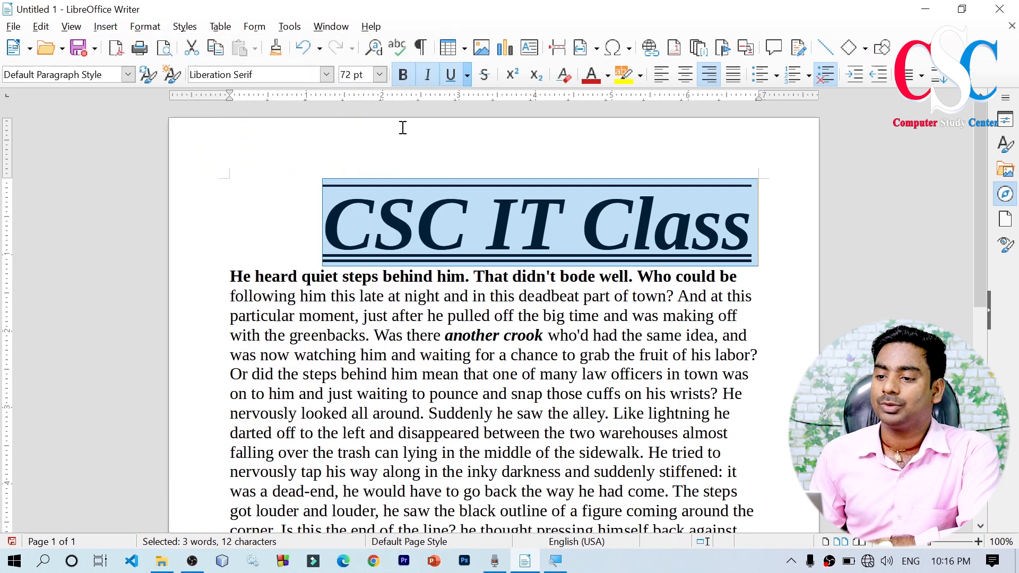
{"action": "left_click", "coordinate": [686, 74]}
{"action": "left_click", "coordinate": [523, 315]}
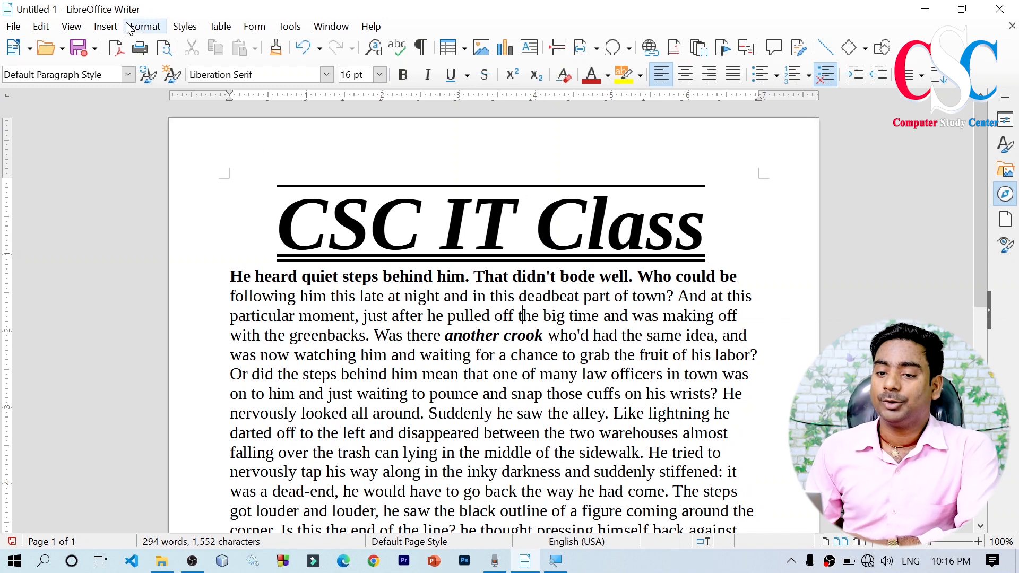
Step: Try strikethrough on the "CSC IT Class" heading and undo it
{"action": "left_click", "coordinate": [106, 26]}
{"action": "mouse_move", "coordinate": [159, 42]}
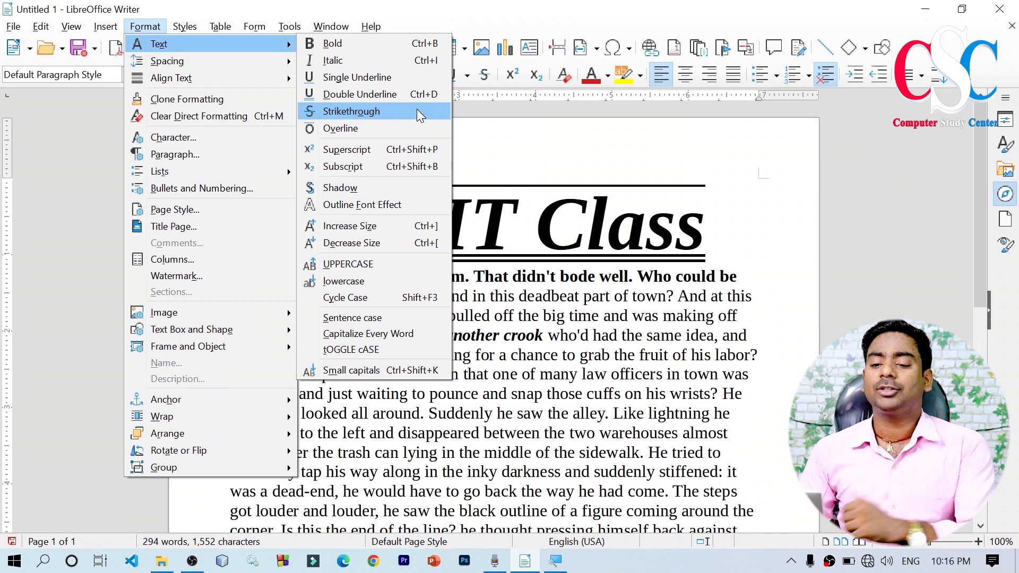
{"action": "left_click", "coordinate": [539, 176]}
{"action": "left_click_drag", "start_coordinate": [261, 232], "coordinate": [715, 221]}
{"action": "left_click", "coordinate": [484, 74]}
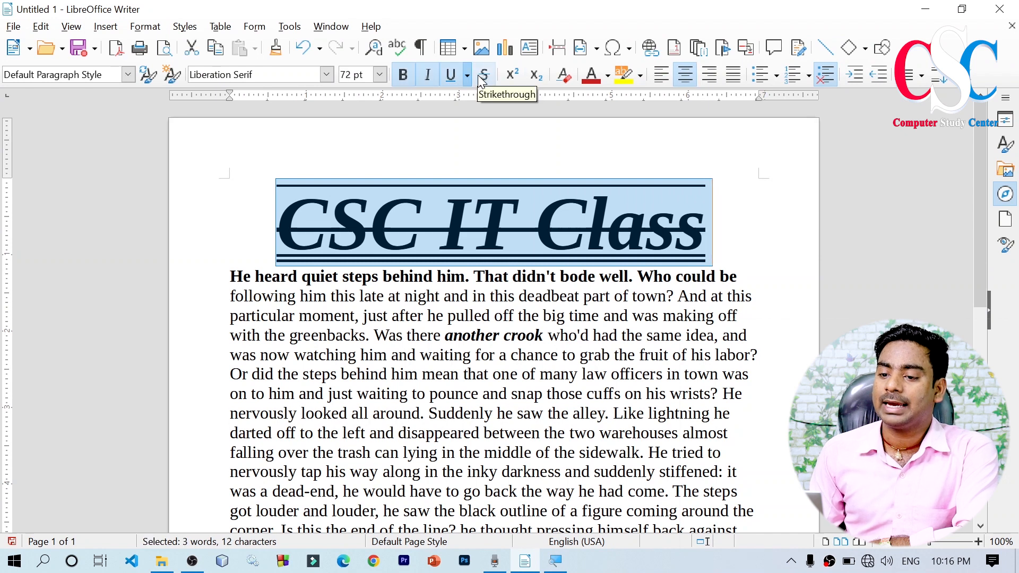
{"action": "left_click", "coordinate": [256, 250]}
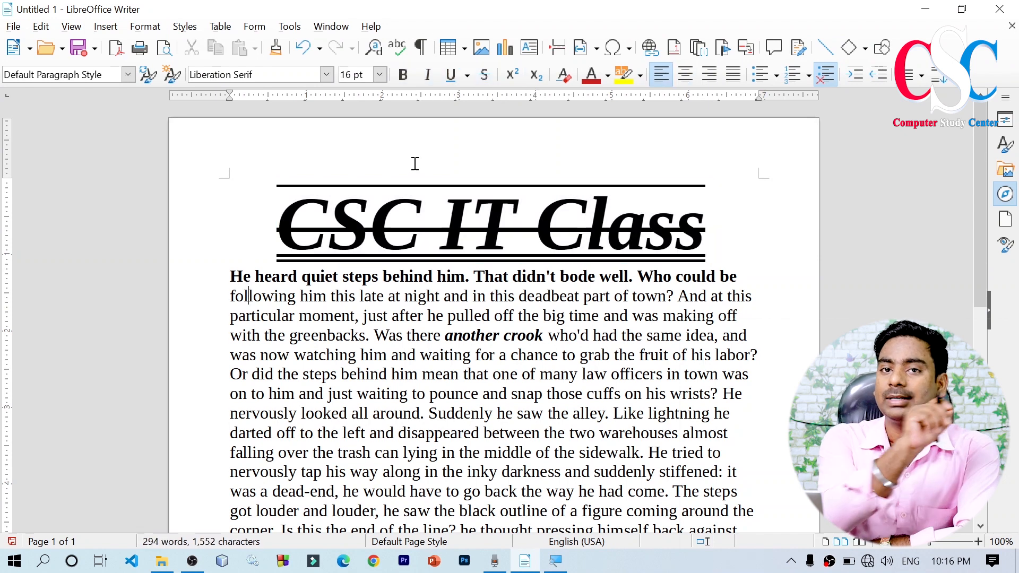
{"action": "key", "text": "ctrl+z"}
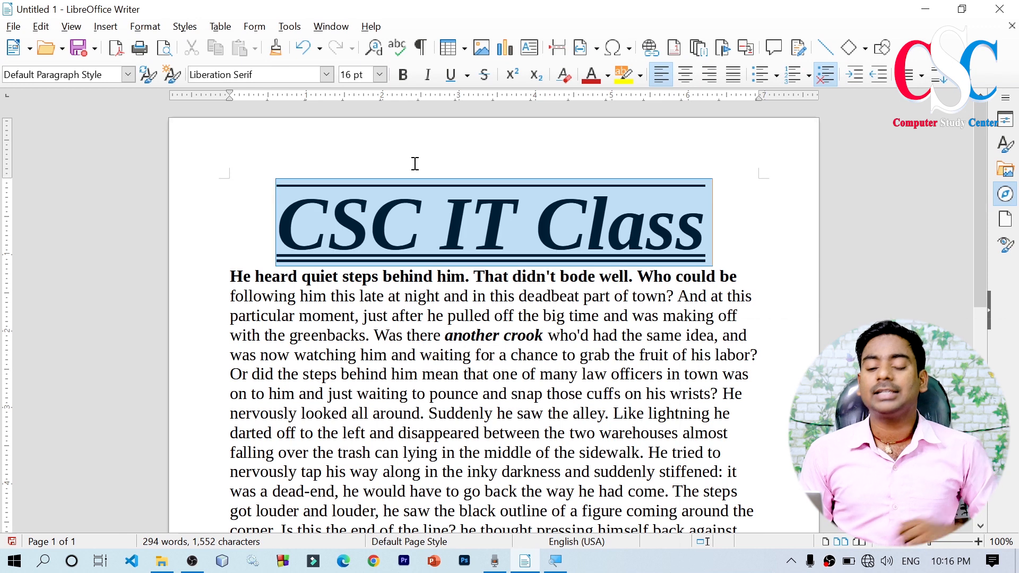
{"action": "left_click", "coordinate": [499, 335]}
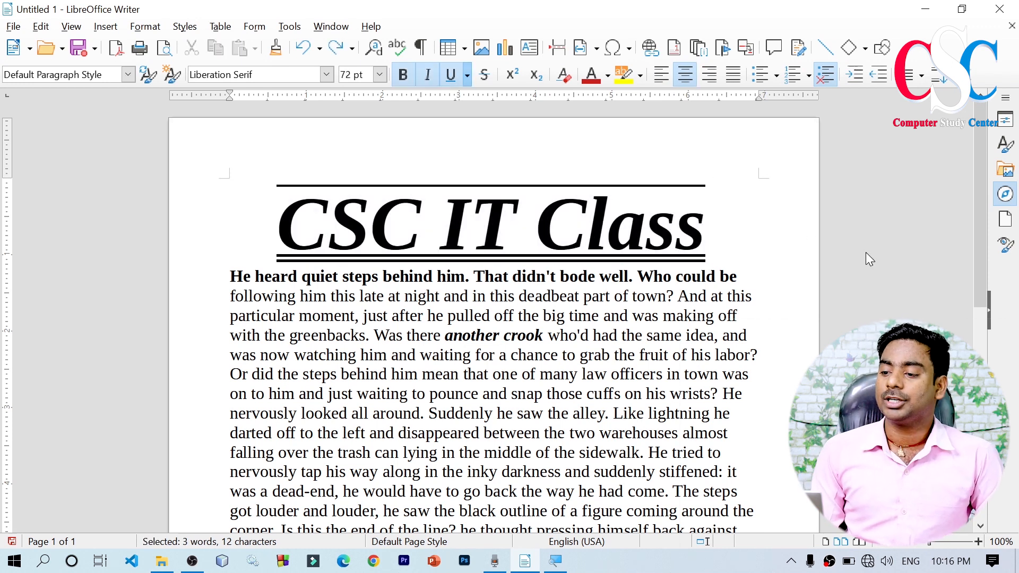
Step: Add the price lines "RS: 500/-" and "RS: 250/-" below the last paragraph and strike through "500/-"
{"action": "left_click_drag", "start_coordinate": [985, 205], "coordinate": [977, 404]}
{"action": "left_click", "coordinate": [636, 368]}
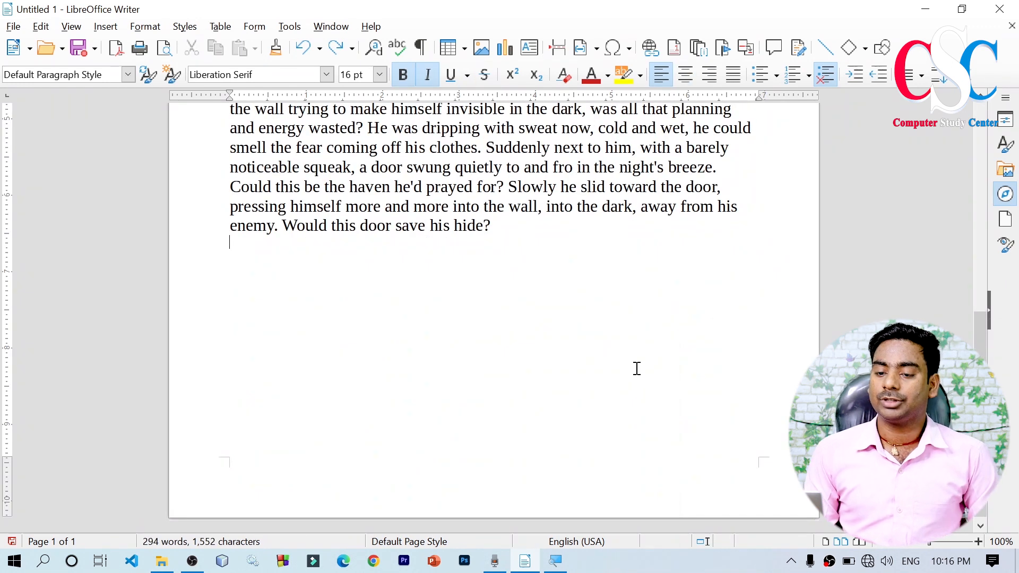
{"action": "key", "text": "Return"}
{"action": "key", "text": "Return"}
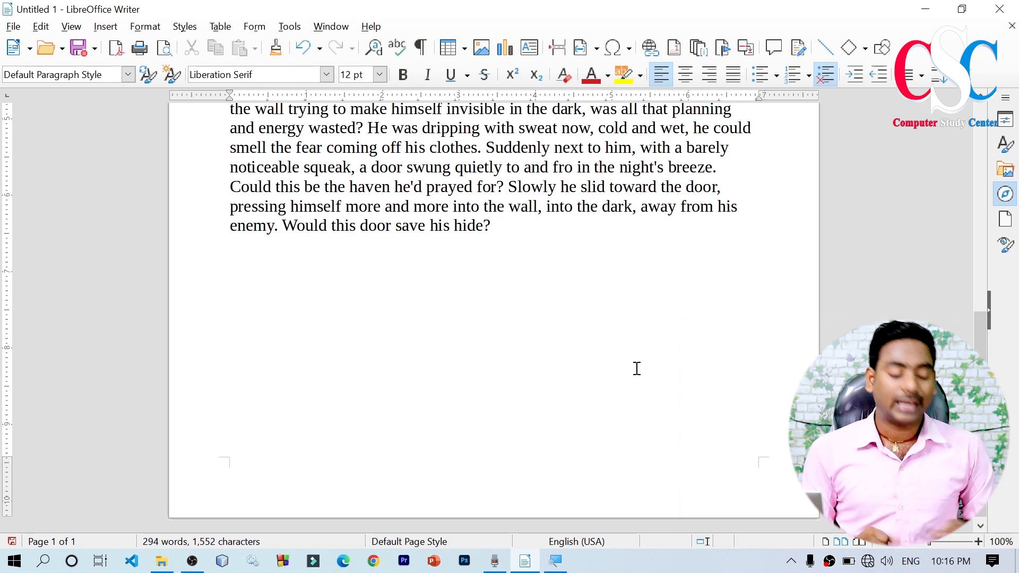
{"action": "type", "text": "rS"}
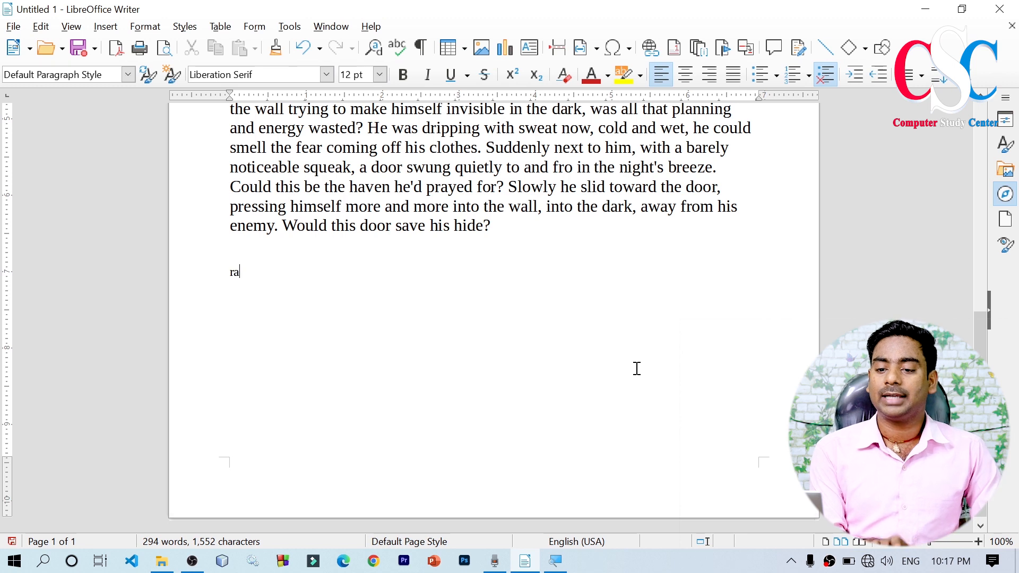
{"action": "key", "text": "BackSpace"}
{"action": "key", "text": "BackSpace"}
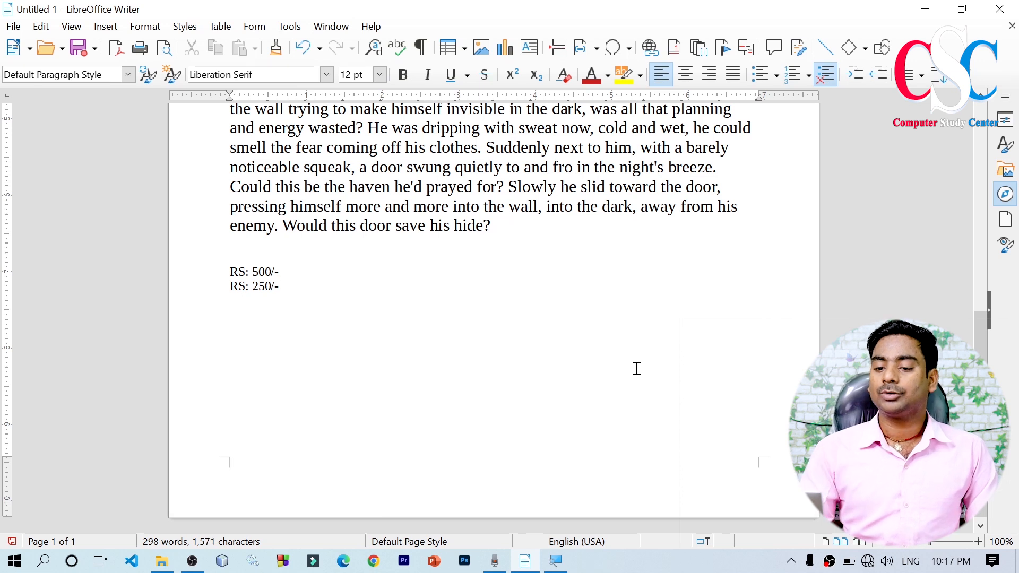
{"action": "left_click_drag", "start_coordinate": [253, 272], "coordinate": [221, 272]}
{"action": "left_click", "coordinate": [485, 75]}
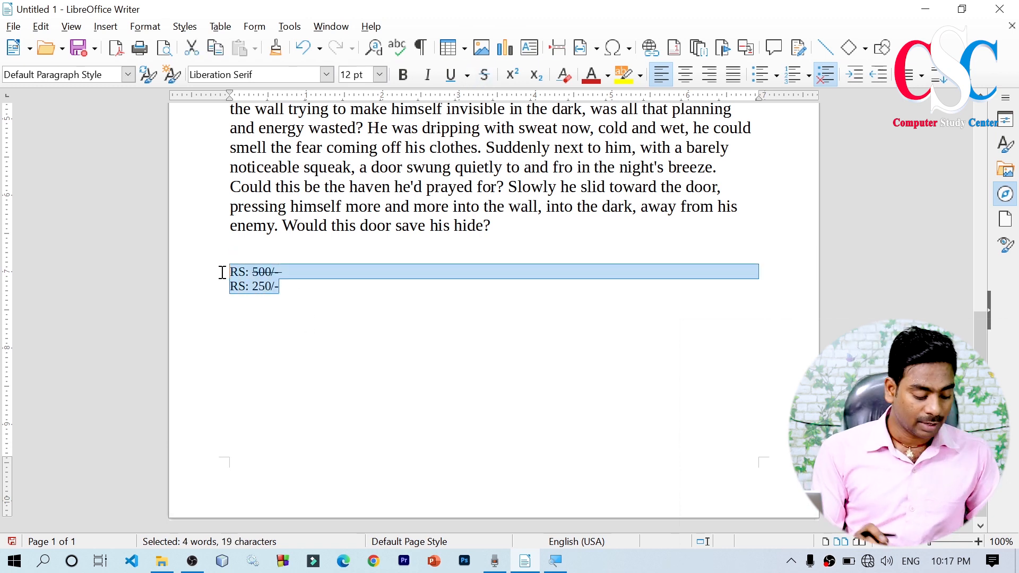
Step: Enlarge both price lines to 30 pt and deselect them
{"action": "key", "text": "ctrl+bracketright"}
{"action": "key", "text": "ctrl+bracketright"}
{"action": "key", "text": "ctrl+bracketright"}
{"action": "key", "text": "ctrl+bracketright"}
{"action": "key", "text": "ctrl+bracketright"}
{"action": "key", "text": "ctrl+bracketright"}
{"action": "key", "text": "ctrl+bracketright"}
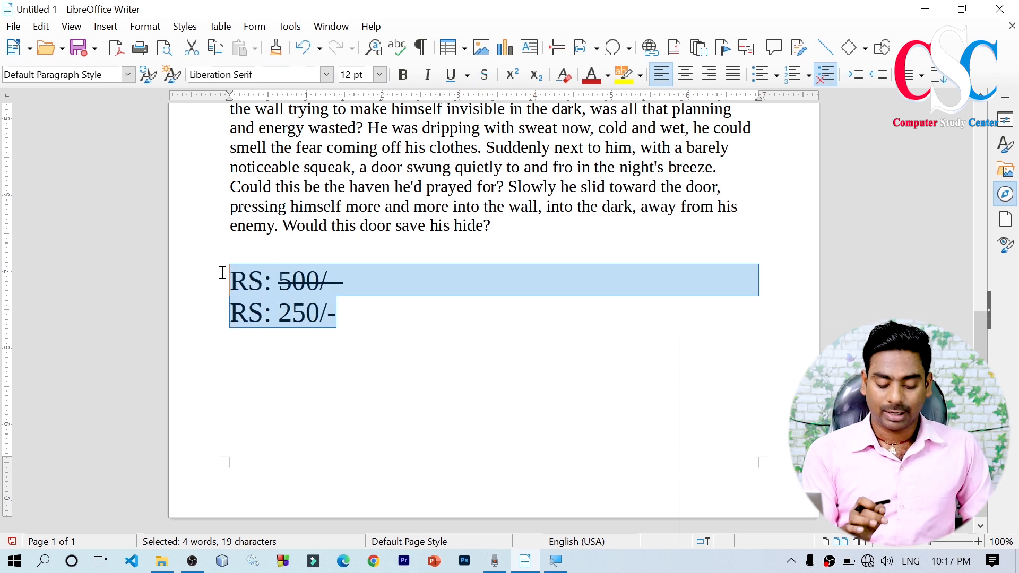
{"action": "key", "text": "ctrl+bracketright"}
{"action": "key", "text": "ctrl+bracketright"}
{"action": "left_click", "coordinate": [395, 313]}
{"action": "left_click_drag", "start_coordinate": [374, 325], "coordinate": [218, 274]}
{"action": "left_click", "coordinate": [334, 318]}
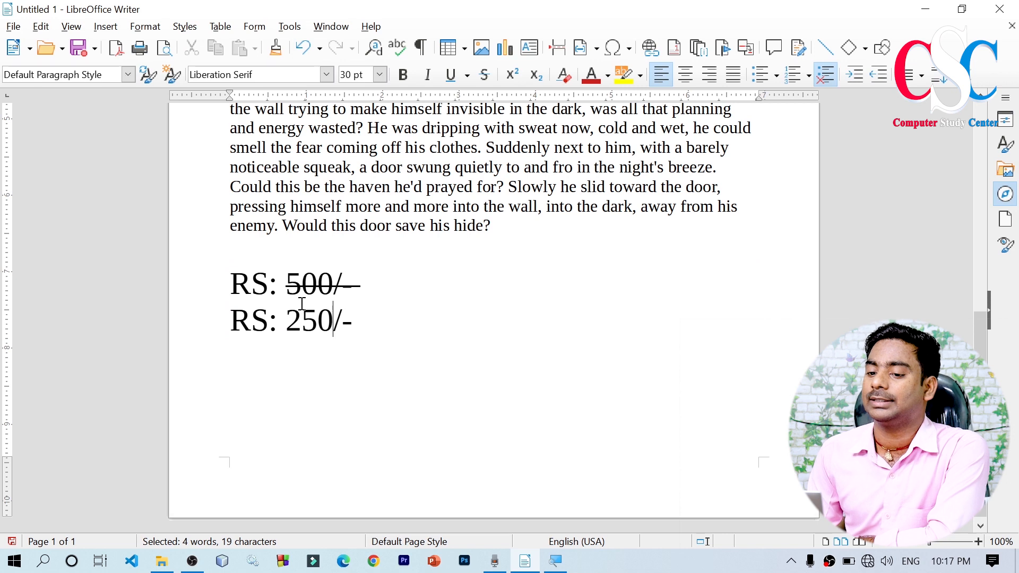
{"action": "left_click_drag", "start_coordinate": [292, 277], "coordinate": [406, 285]}
{"action": "left_click", "coordinate": [406, 285]}
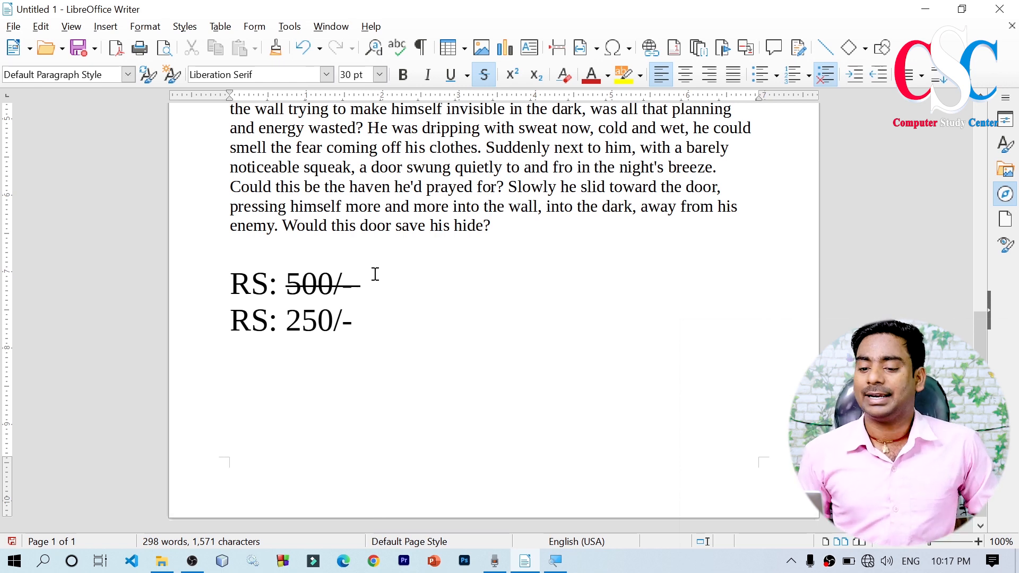
{"action": "left_click", "coordinate": [380, 329]}
{"action": "left_click_drag", "start_coordinate": [380, 329], "coordinate": [221, 283]}
{"action": "left_click", "coordinate": [291, 285]}
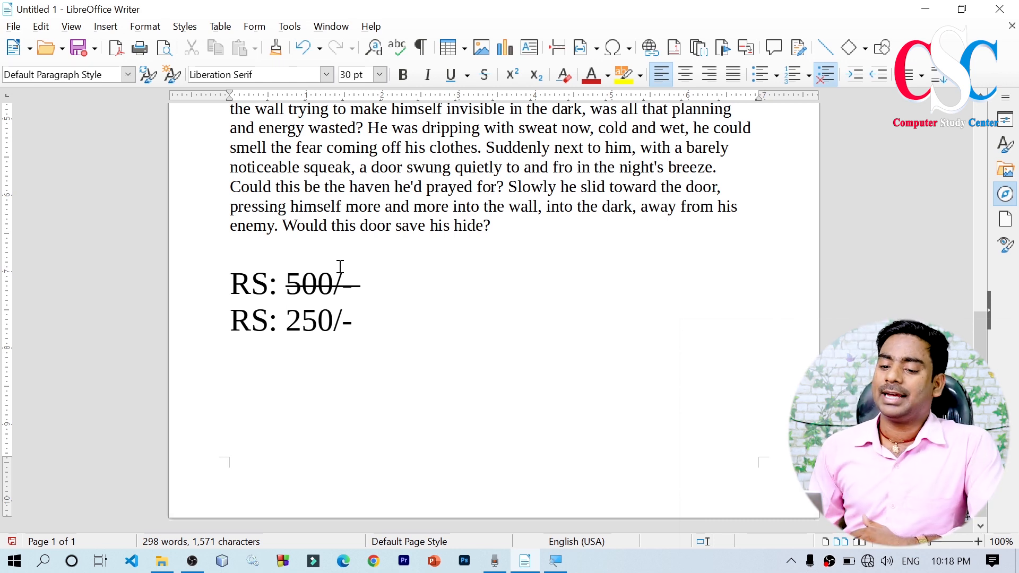
{"action": "left_click", "coordinate": [151, 27]}
{"action": "mouse_move", "coordinate": [226, 43]}
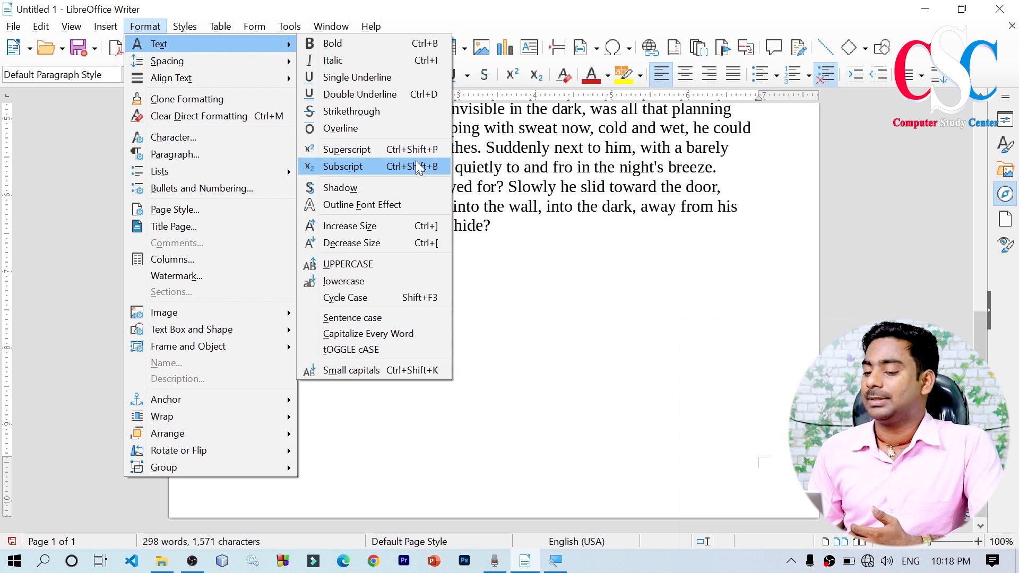
{"action": "left_click", "coordinate": [445, 377]}
Step: Delete the two price lines below the last paragraph, including the blank line above them
{"action": "left_click", "coordinate": [391, 341]}
{"action": "left_click_drag", "start_coordinate": [391, 340], "coordinate": [163, 225]}
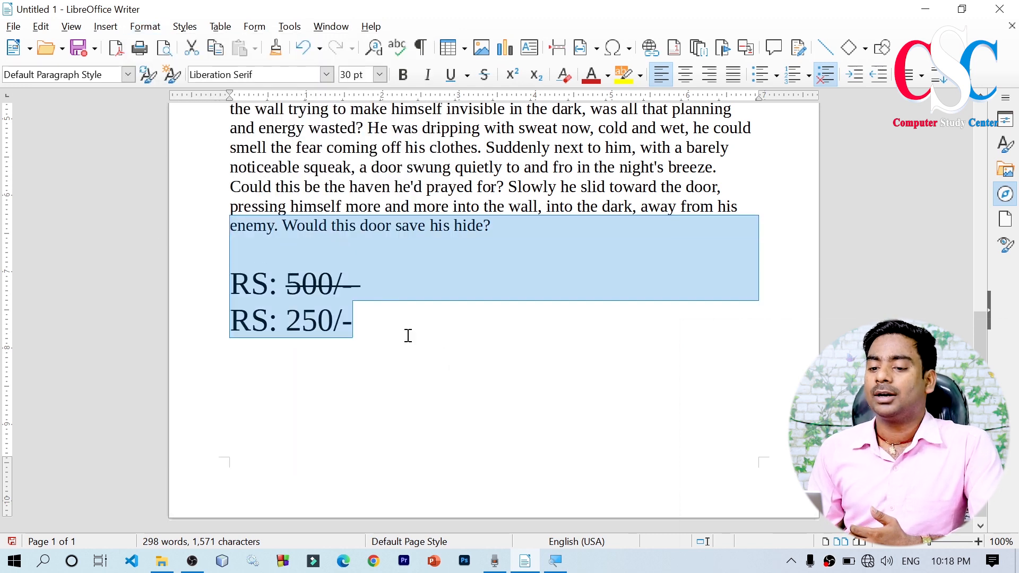
{"action": "left_click", "coordinate": [399, 323]}
{"action": "left_click_drag", "start_coordinate": [394, 327], "coordinate": [212, 257]}
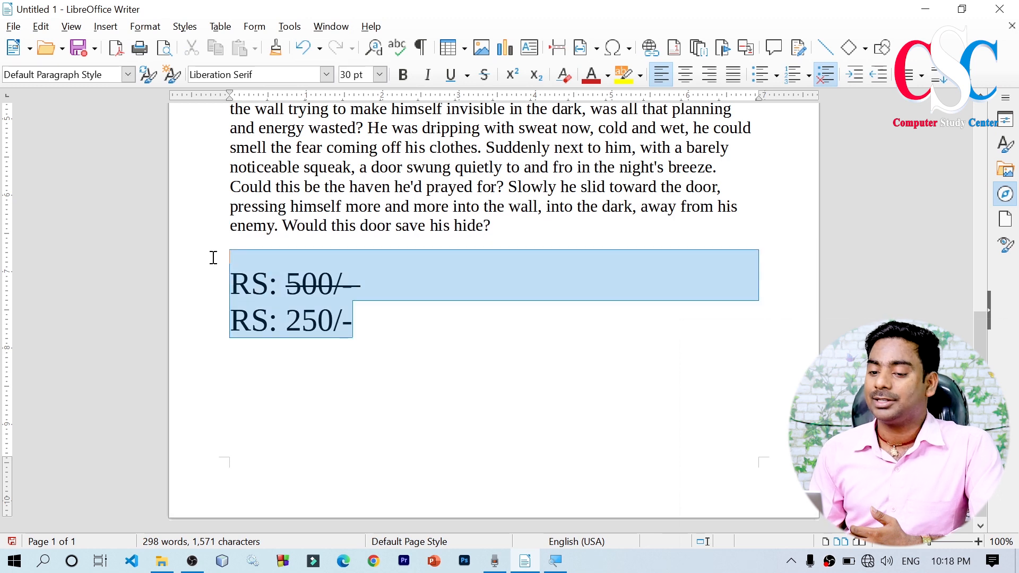
{"action": "key", "text": "Delete"}
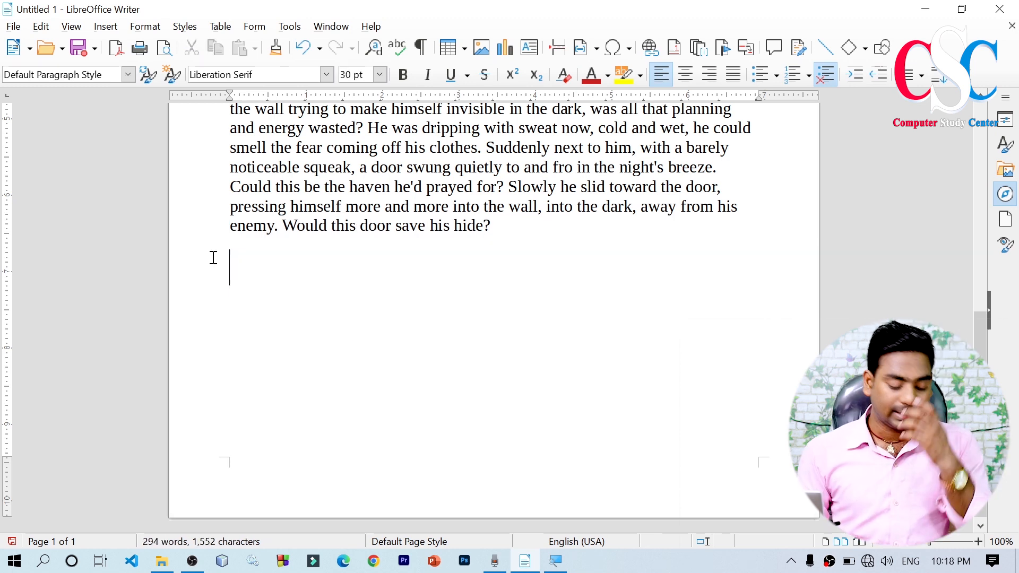
Step: Enter "CO2" on the empty line below the paragraph and format its 2 as subscript
{"action": "type", "text": "C"}
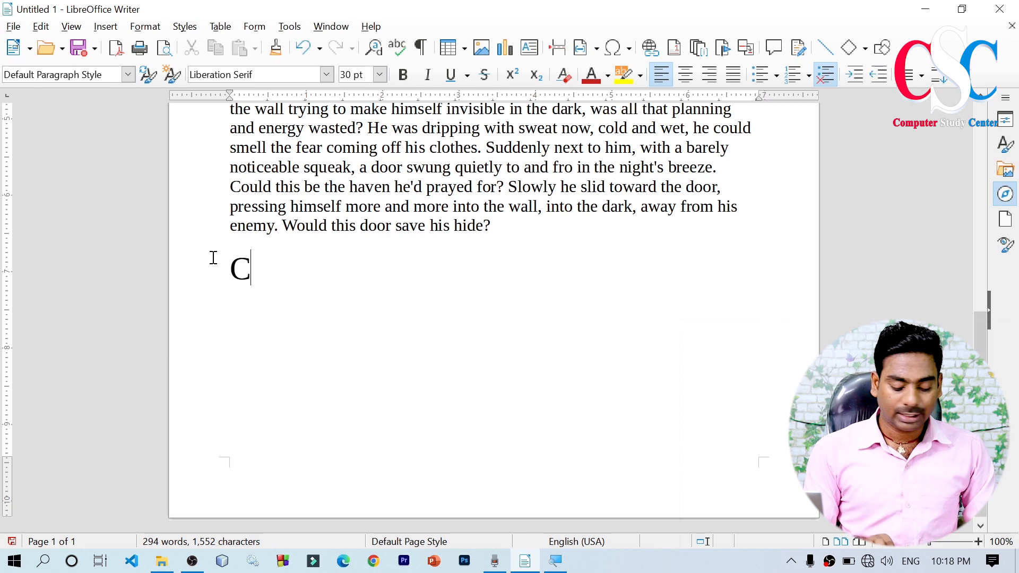
{"action": "type", "text": ")"}
{"action": "key", "text": "BackSpace"}
{"action": "type", "text": "O2"}
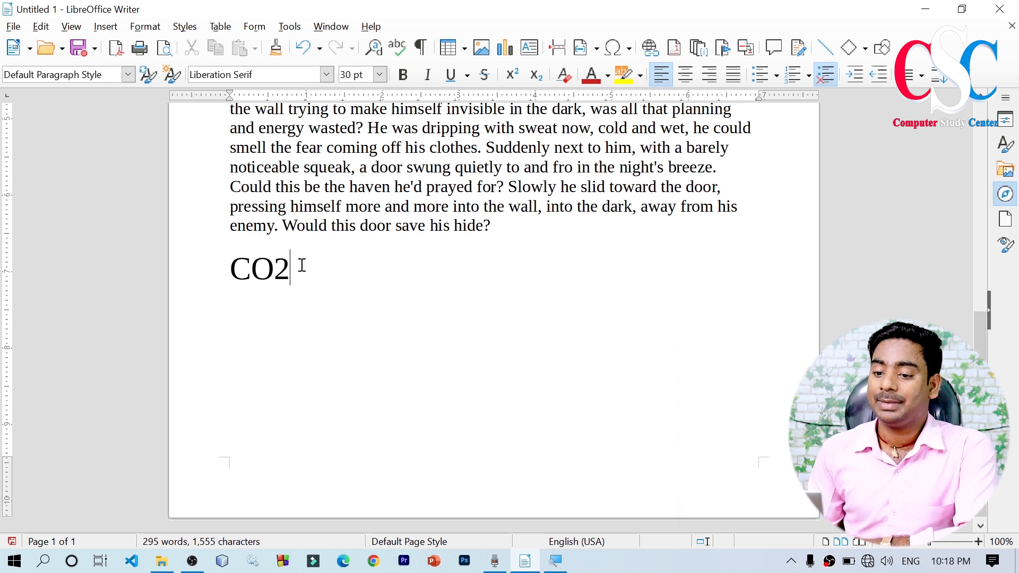
{"action": "left_click_drag", "start_coordinate": [275, 265], "coordinate": [290, 265]}
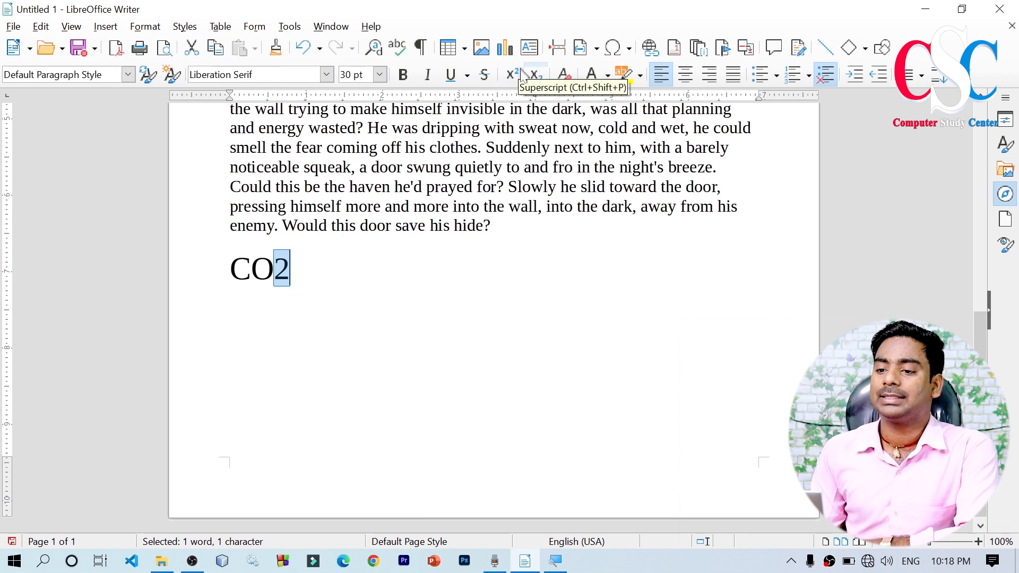
{"action": "left_click", "coordinate": [536, 76]}
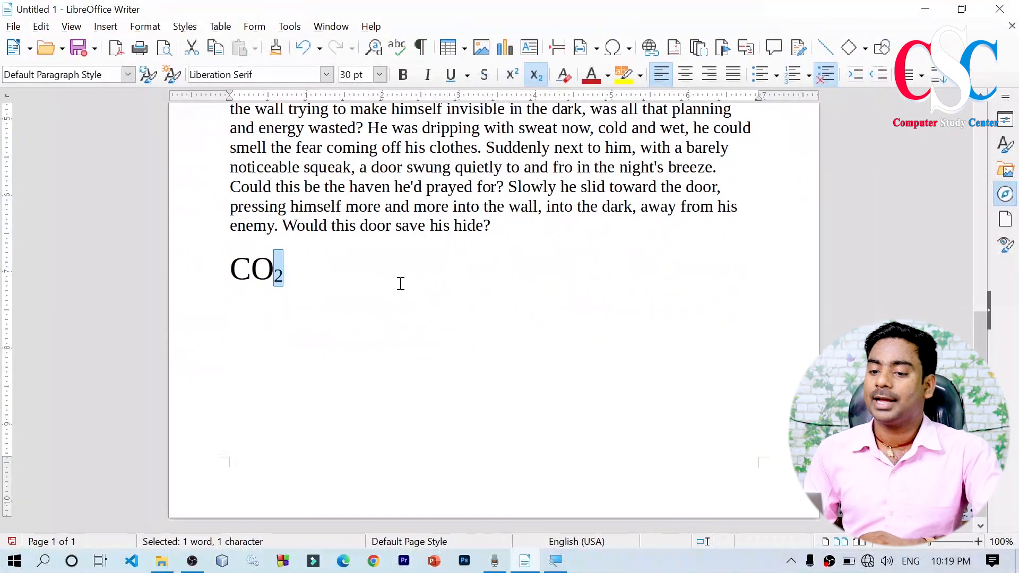
{"action": "left_click", "coordinate": [406, 271]}
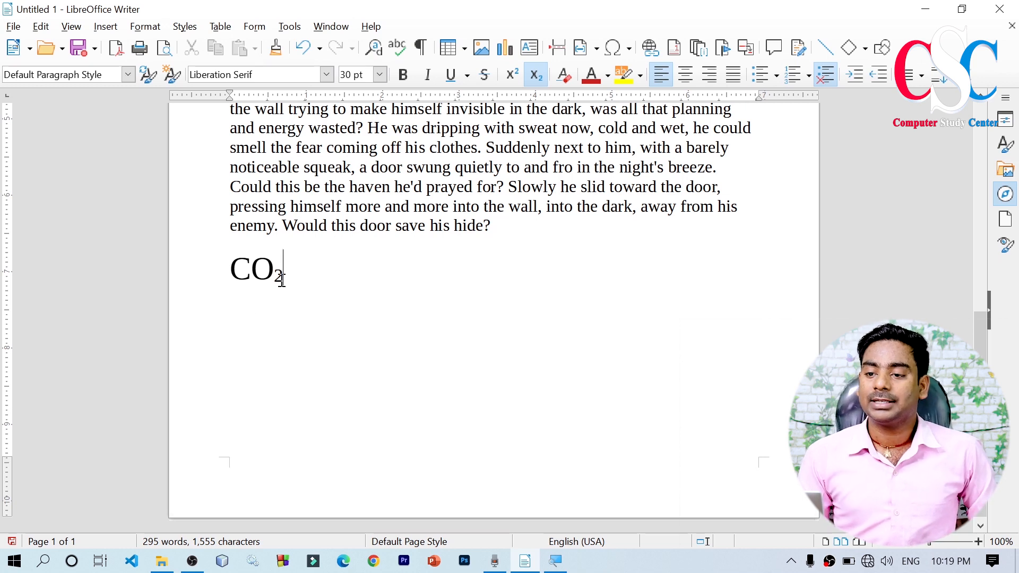
Step: Try entering random letters directly after the subscript 2 and delete them
{"action": "type", "text": "sldfgsdfgiopi"}
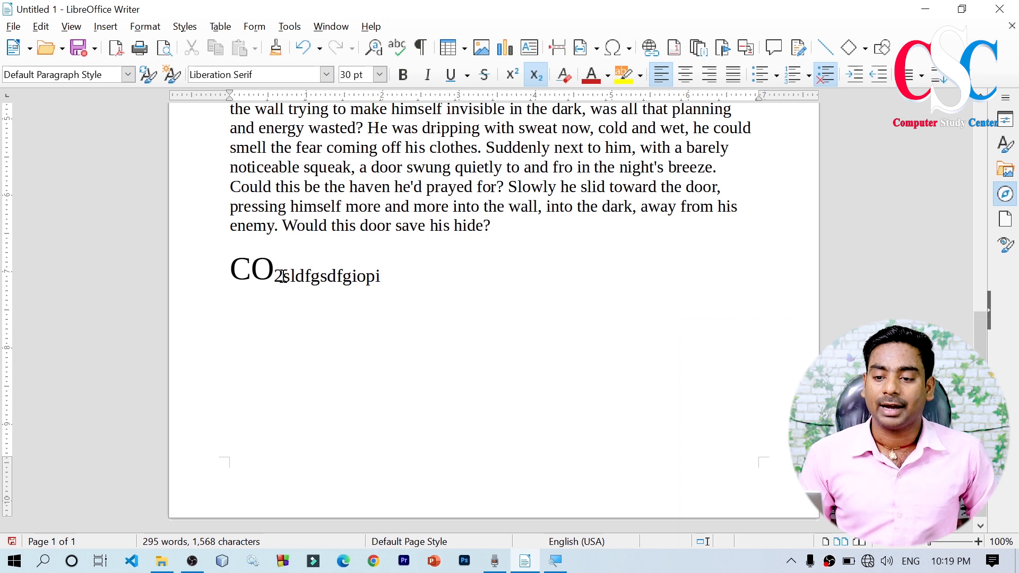
{"action": "left_click_drag", "start_coordinate": [283, 274], "coordinate": [378, 257]}
{"action": "key", "text": "BackSpace"}
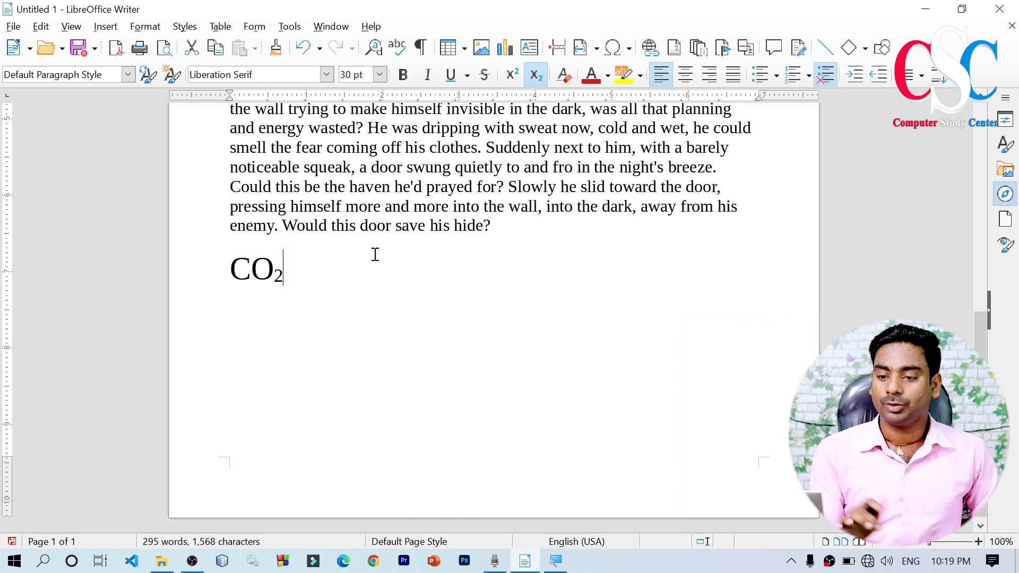
Step: Turn subscript off and enter "a2+b2" after CO2, separated by a space
{"action": "left_click", "coordinate": [537, 75]}
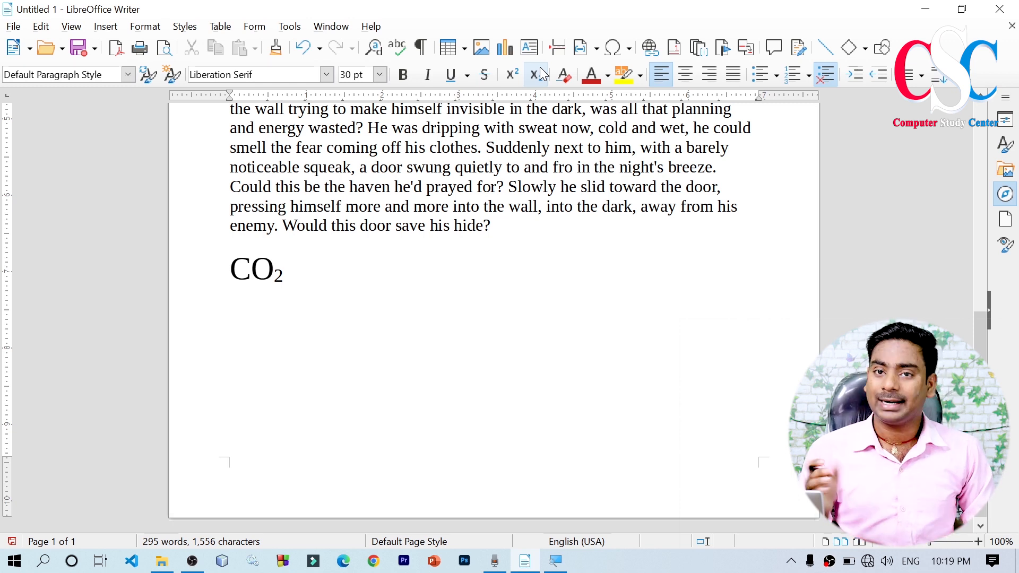
{"action": "type", "text": "a"}
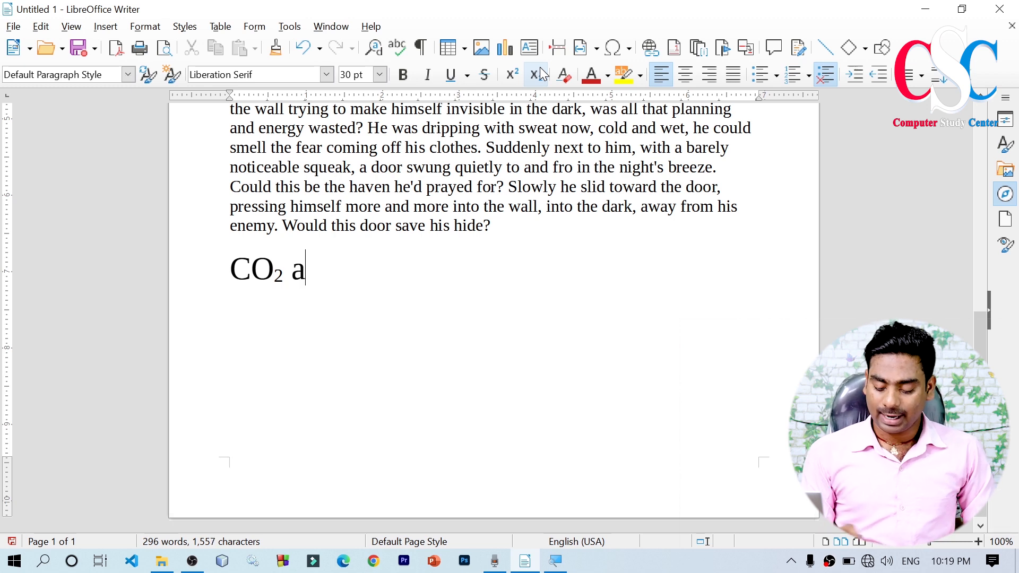
{"action": "type", "text": "2+b2"}
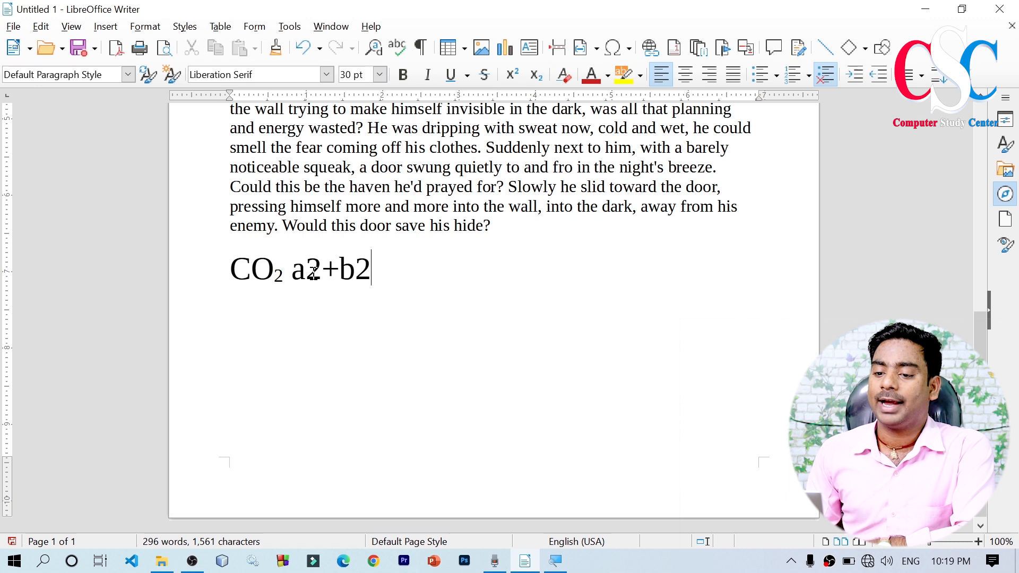
Step: Format both 2s in "a2+b2" as superscript
{"action": "left_click_drag", "start_coordinate": [306, 268], "coordinate": [372, 268]}
{"action": "left_click", "coordinate": [362, 268]}
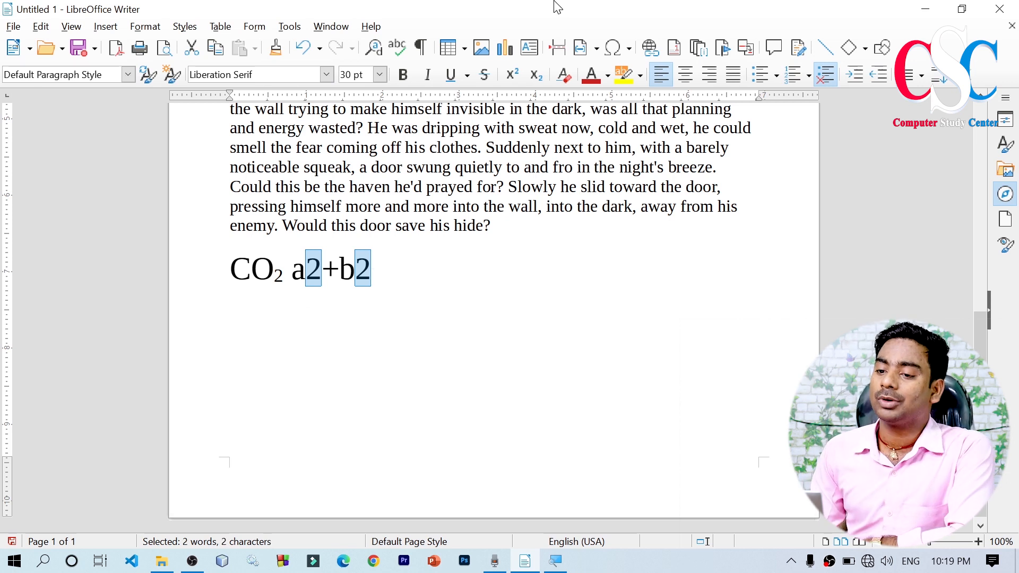
{"action": "left_click", "coordinate": [514, 75]}
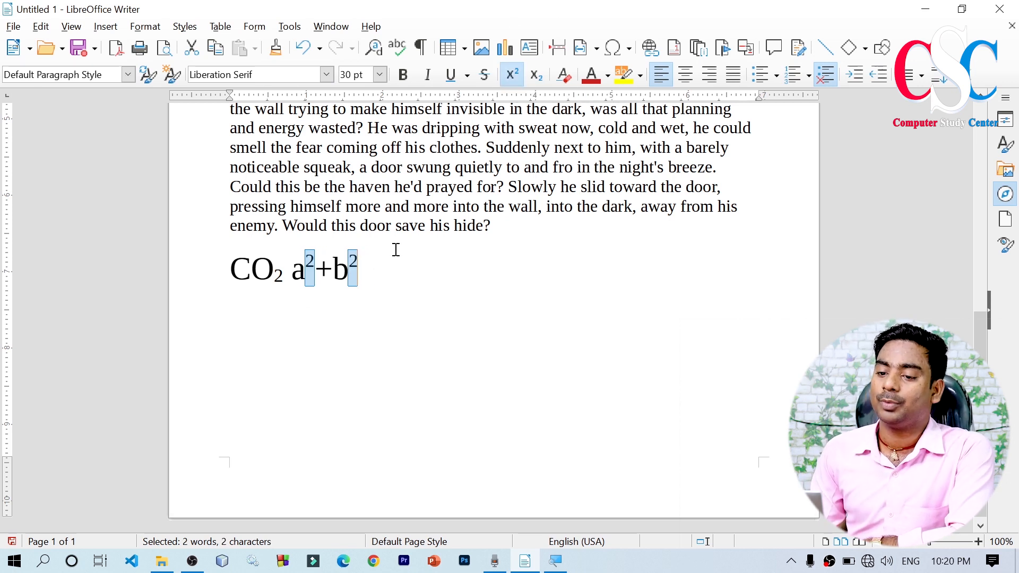
{"action": "left_click", "coordinate": [386, 266]}
Step: Widen the gap between the CO2 formula and the a²+b² expression with spaces and select the expression
{"action": "left_click", "coordinate": [295, 268]}
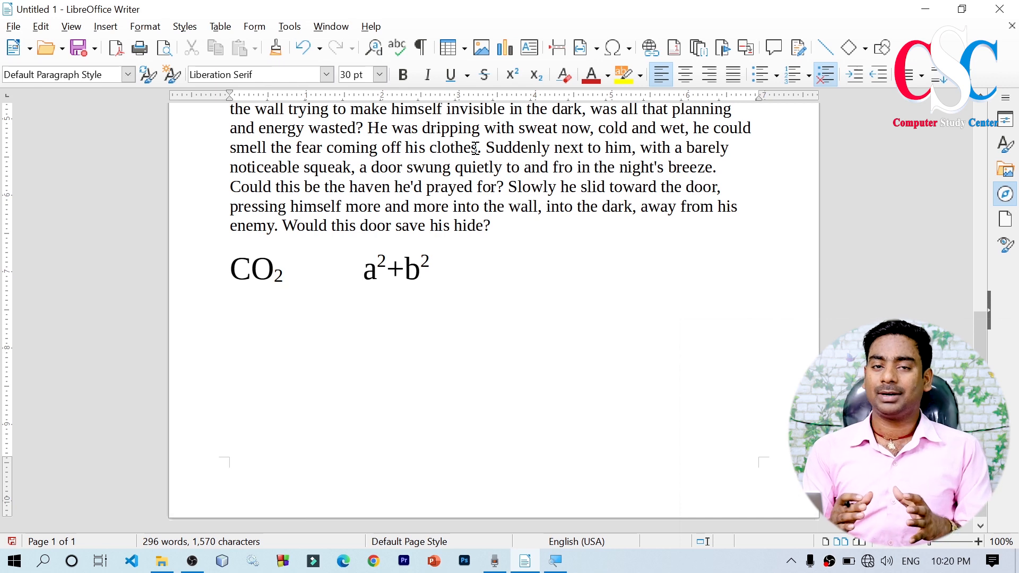
{"action": "left_click", "coordinate": [422, 272]}
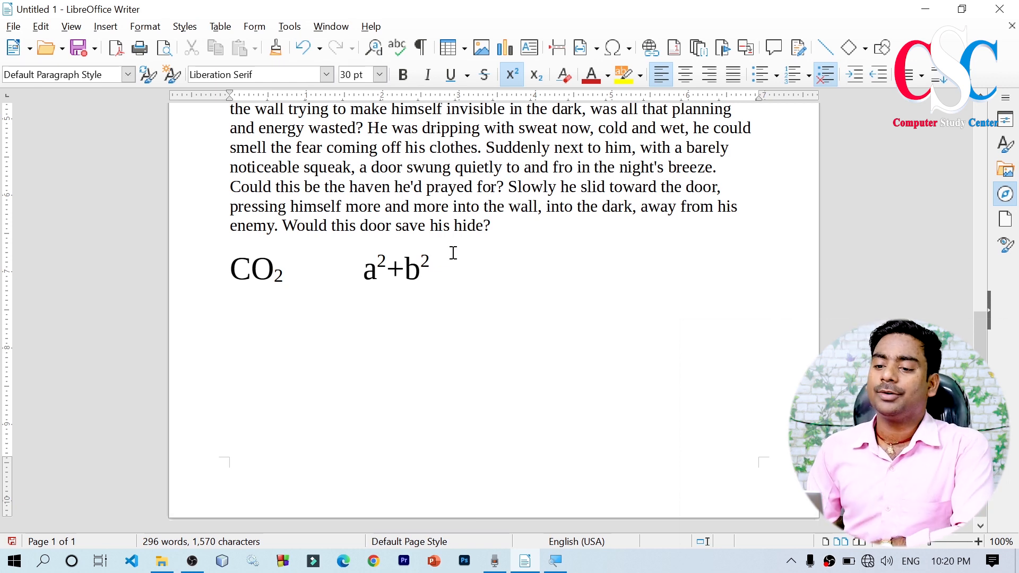
{"action": "left_click_drag", "start_coordinate": [441, 262], "coordinate": [351, 278]}
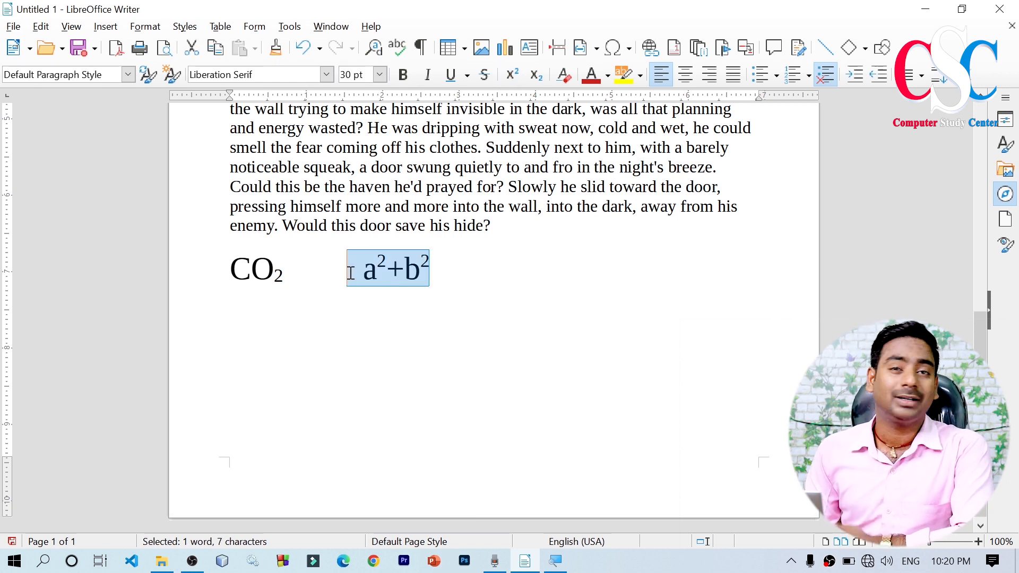